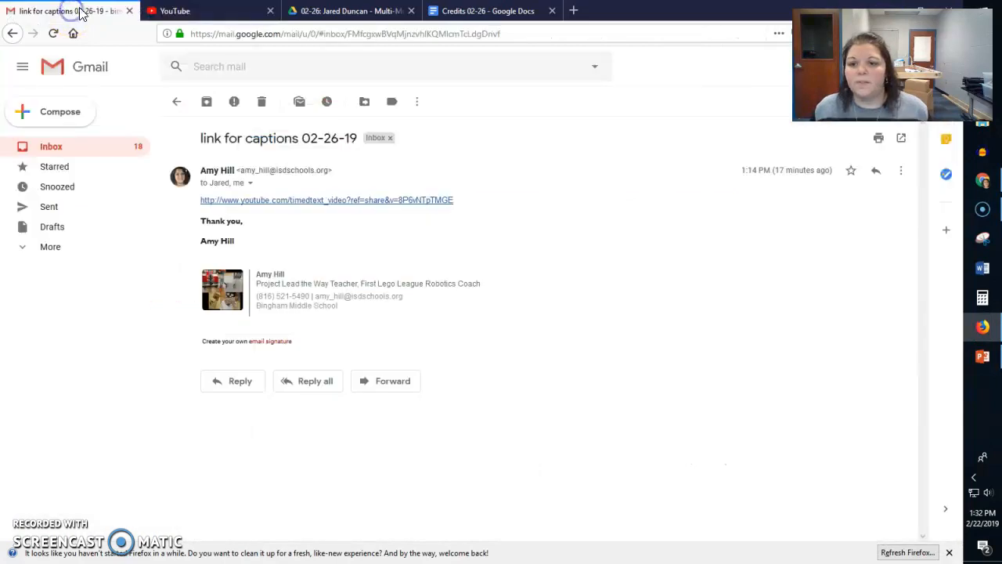
- Open the video link in the "link for captions 02-26-19" email, close the duplicate YouTube tab, and choose English as the caption language
left_click(179, 100)
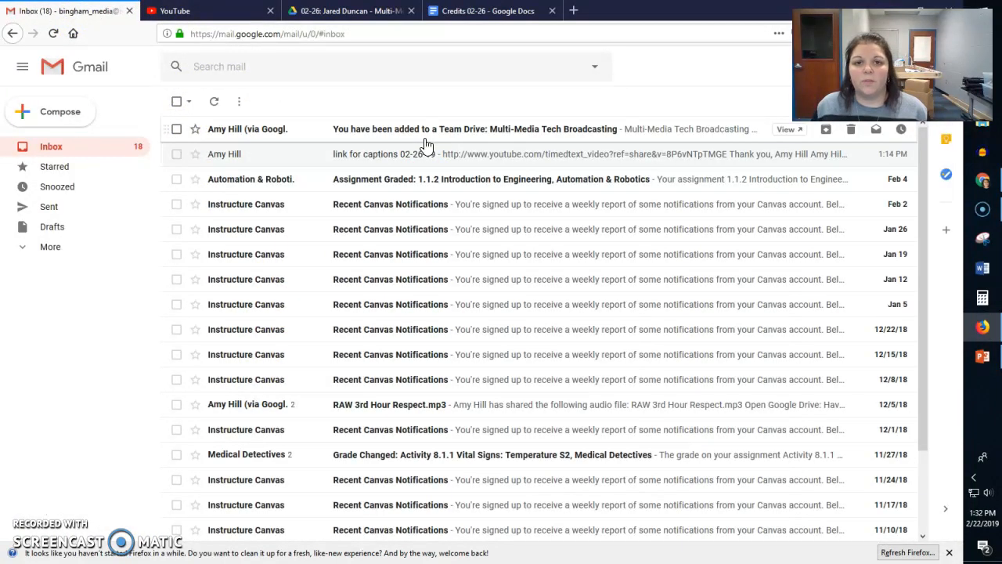
left_click(356, 162)
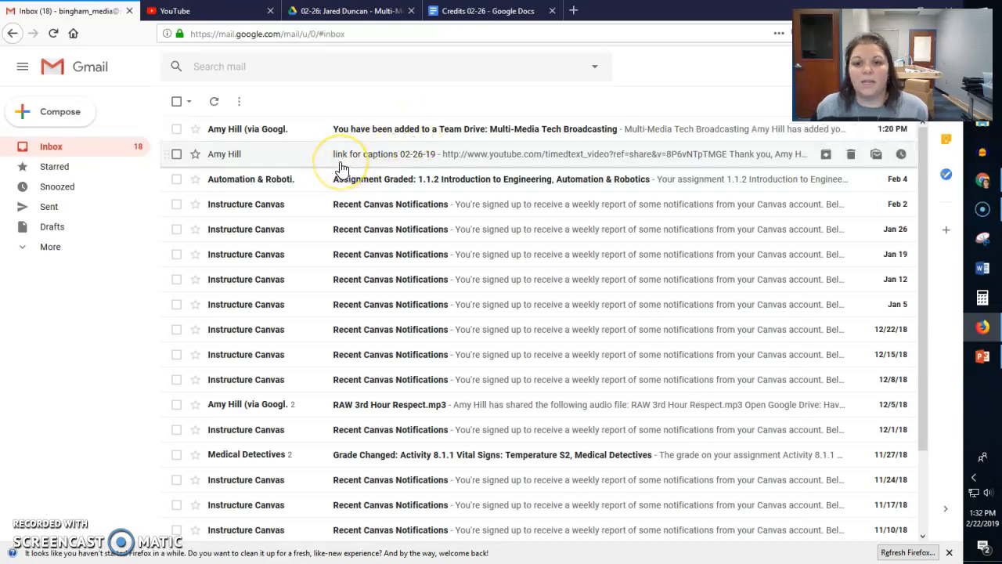
left_click(385, 165)
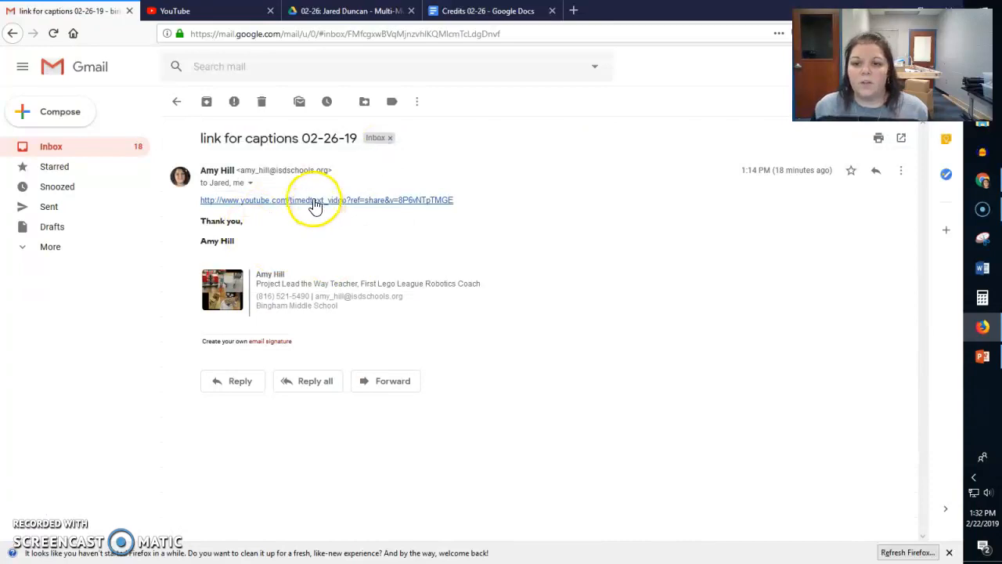
left_click(313, 201)
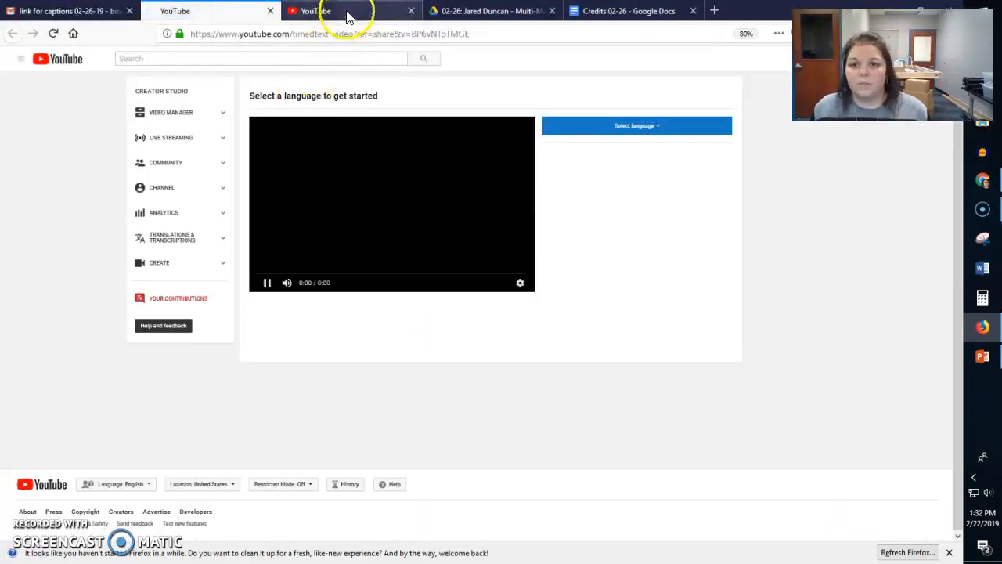
middle_click(348, 15)
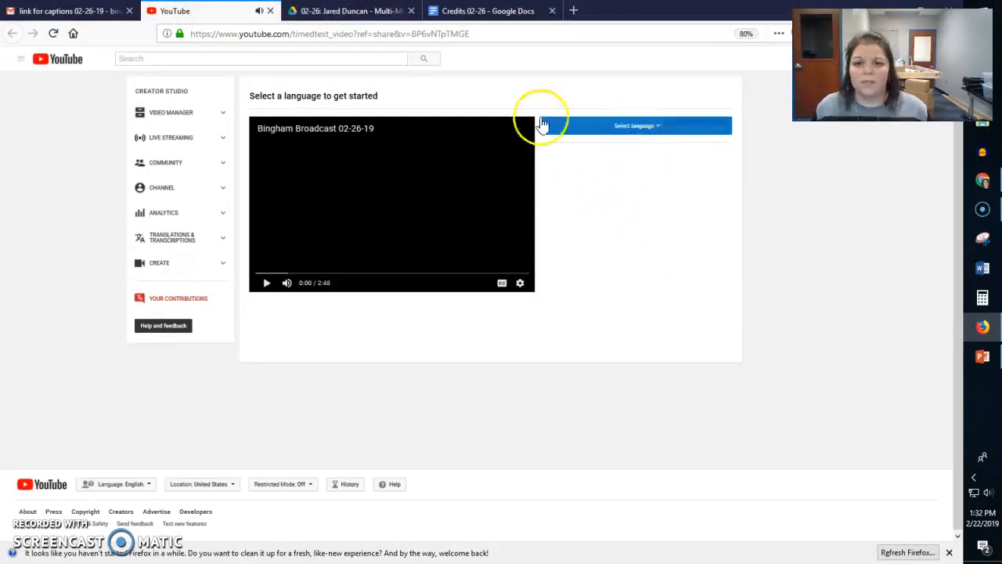
left_click(644, 128)
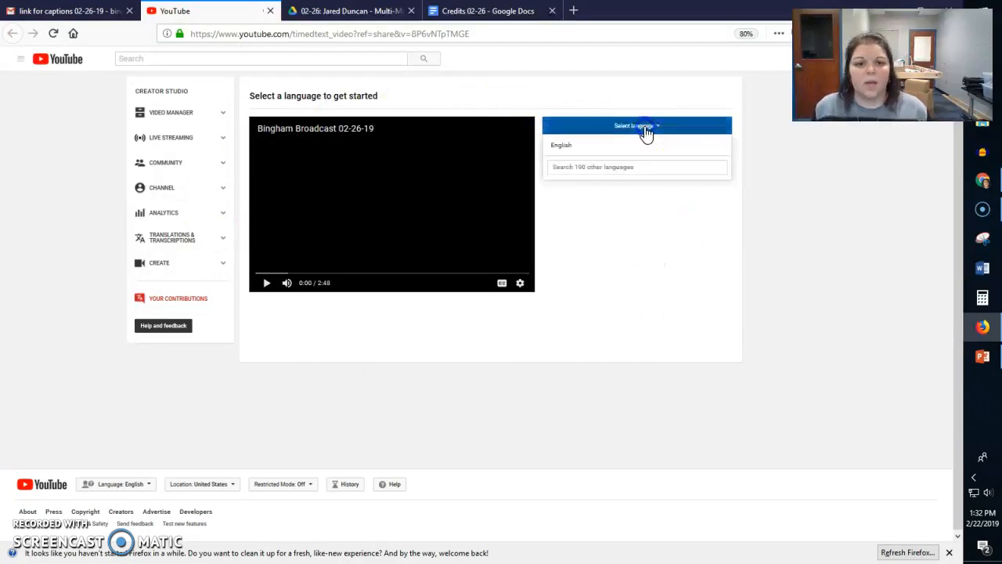
left_click(562, 146)
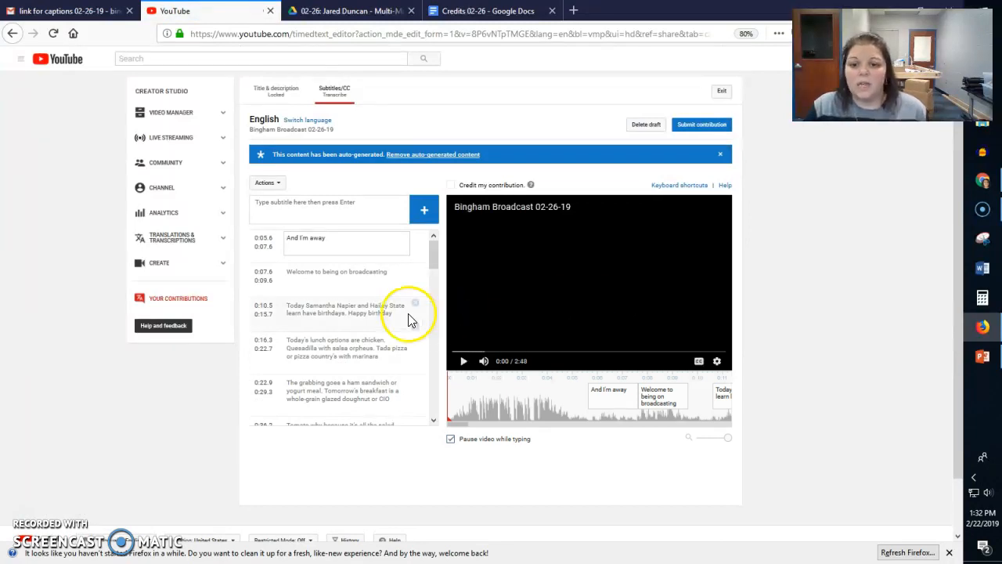
- Play the opening of the video and examine the wording and timeline position of the first two captions
left_click(342, 273)
left_click_drag(591, 420, 536, 419)
left_click(464, 364)
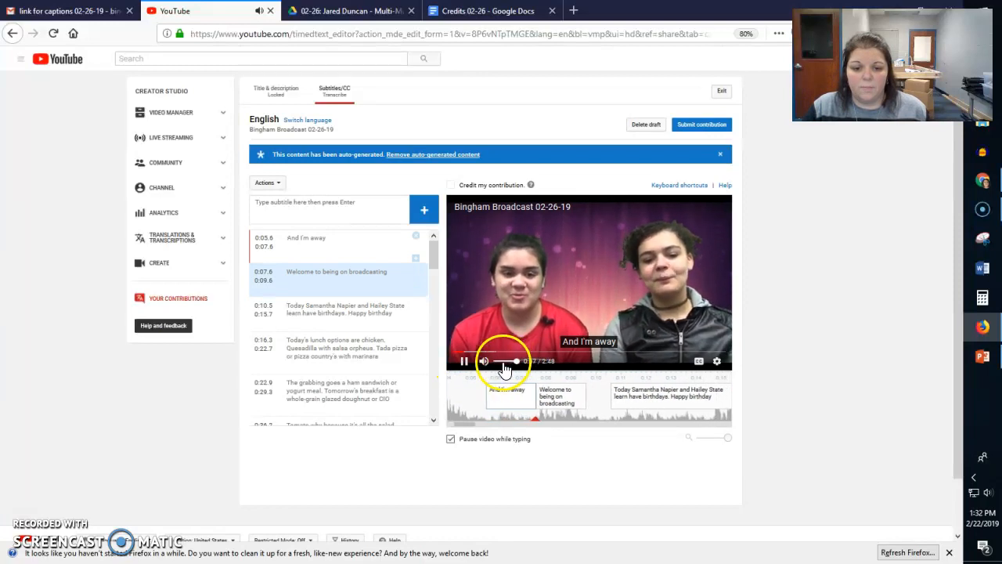
left_click(463, 361)
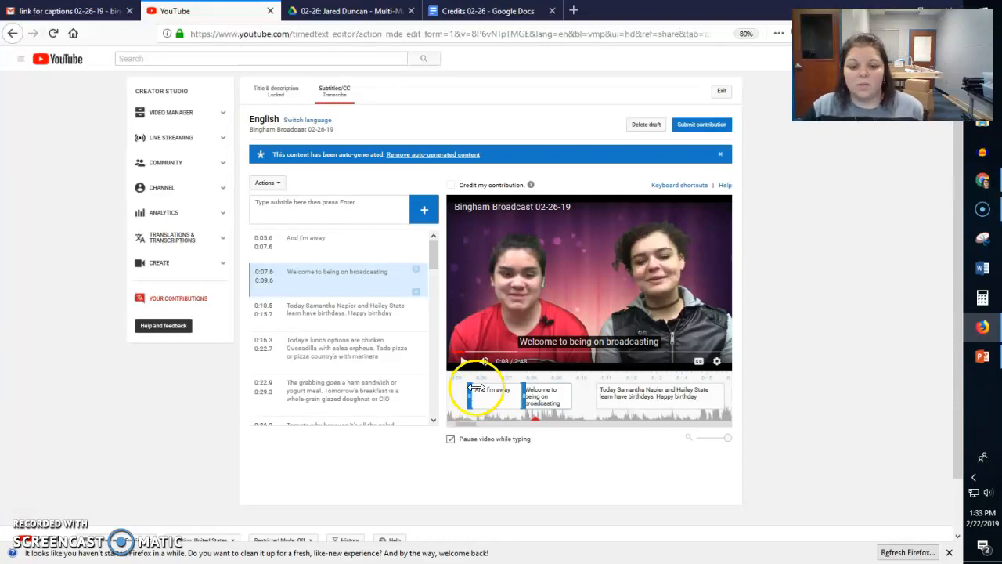
left_click(337, 234)
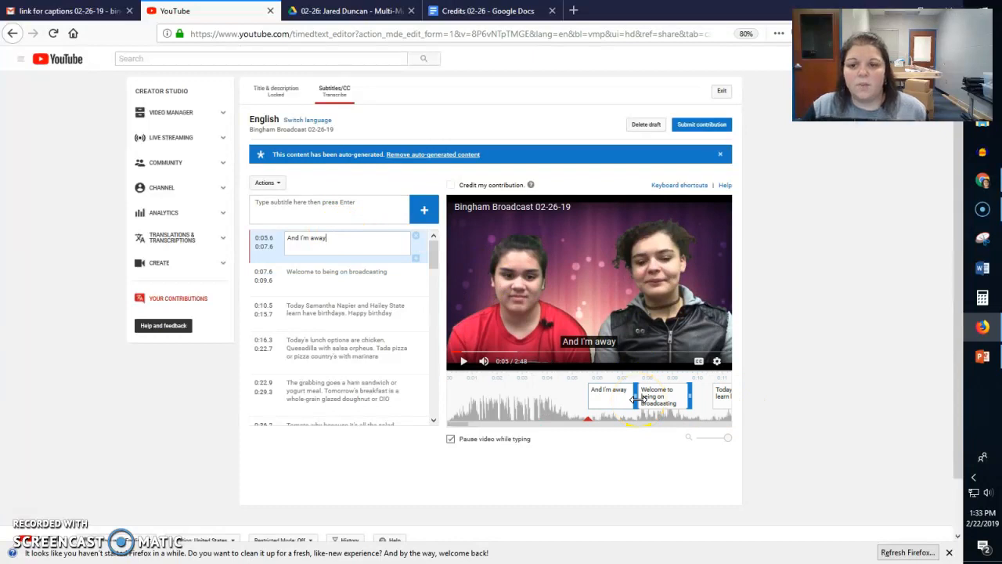
left_click(588, 384)
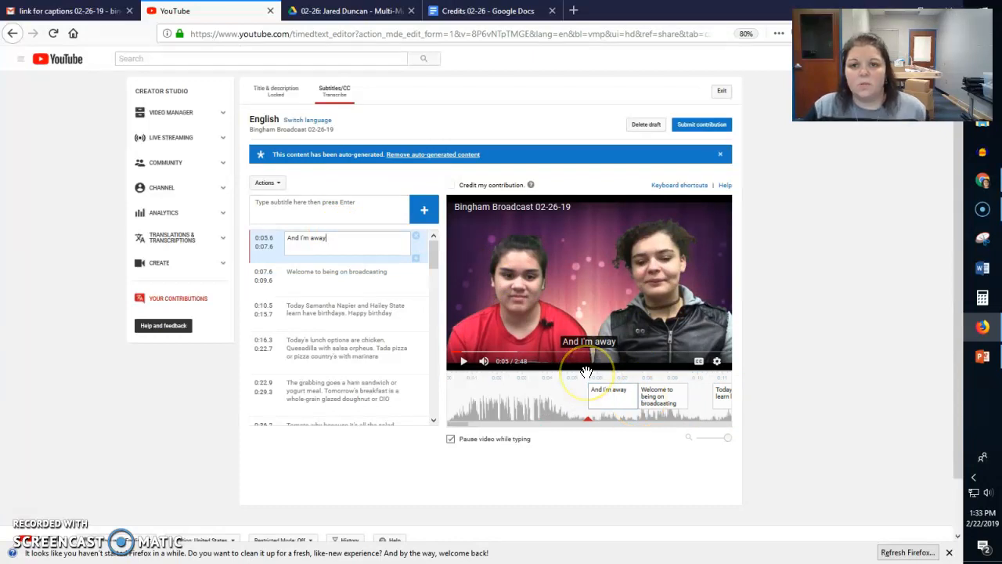
left_click(562, 358)
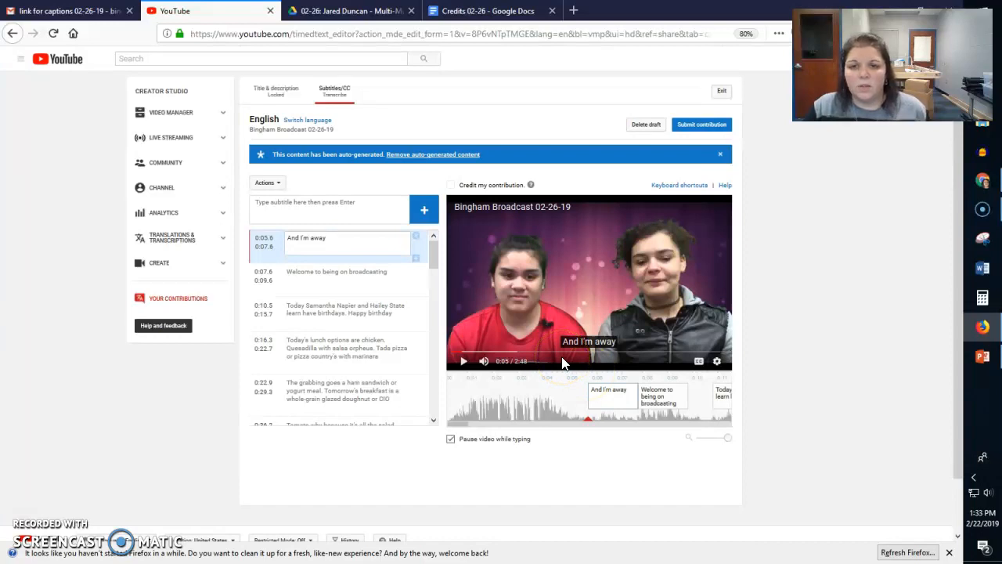
- Open Script 02-26 from the 02-26 folder under 02 February Broadcasts in the Multi-Media Tech Broadcasting team drive
left_click(365, 16)
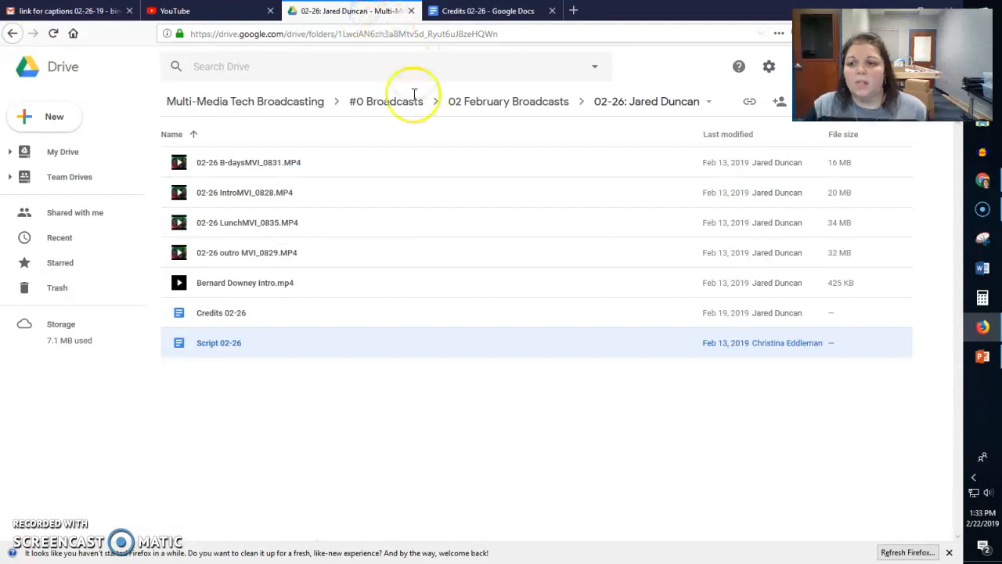
left_click(51, 178)
double_click(257, 191)
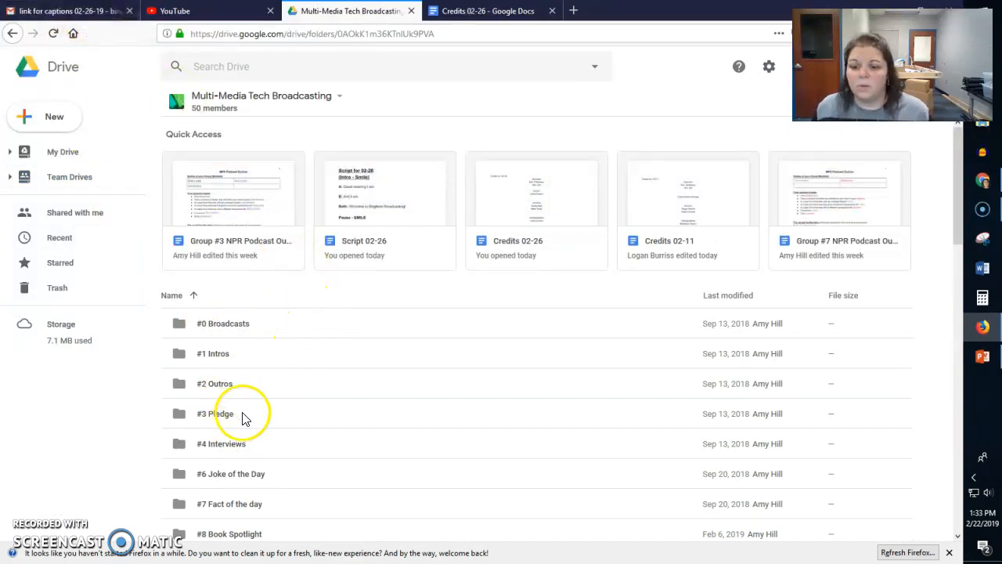
double_click(222, 325)
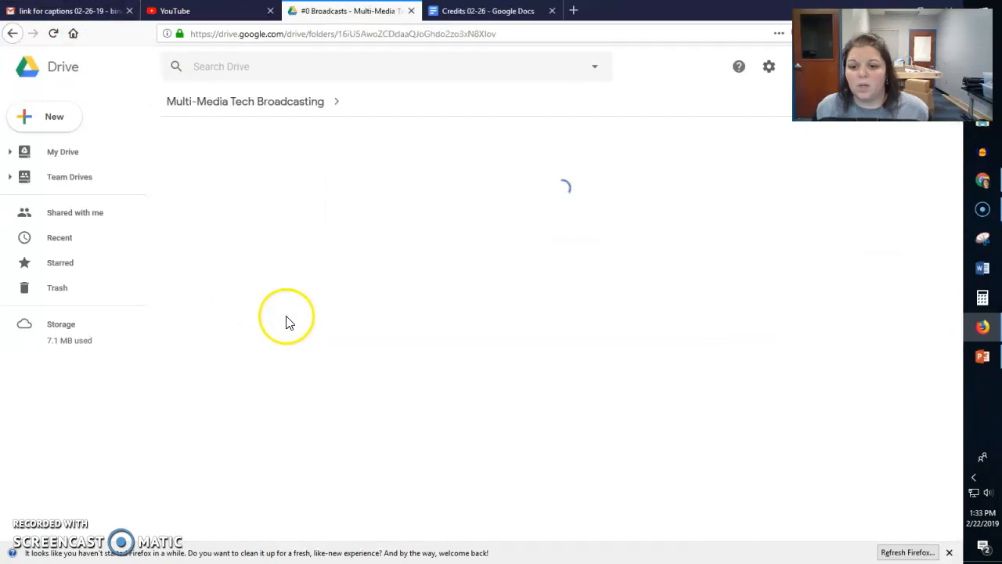
double_click(219, 198)
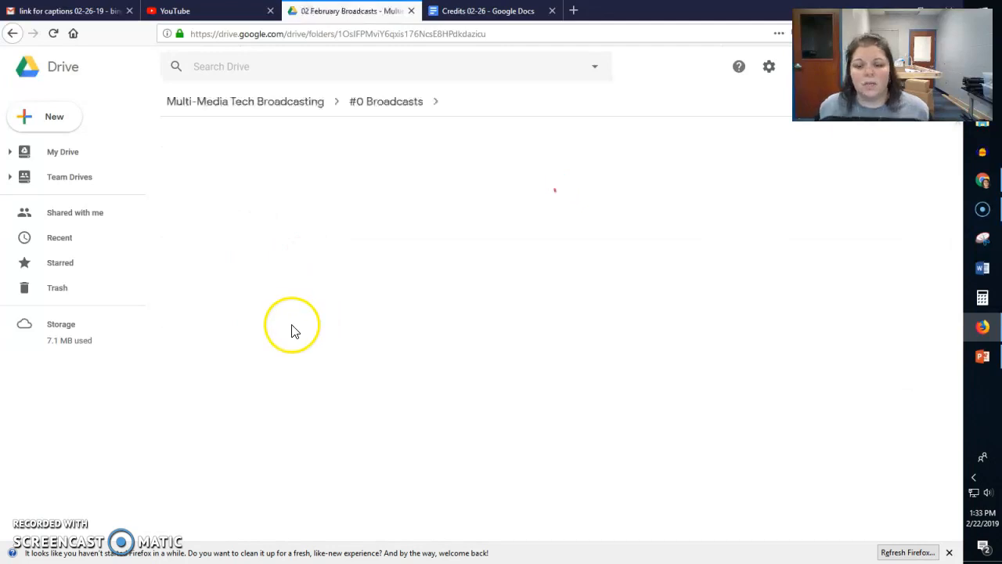
double_click(247, 219)
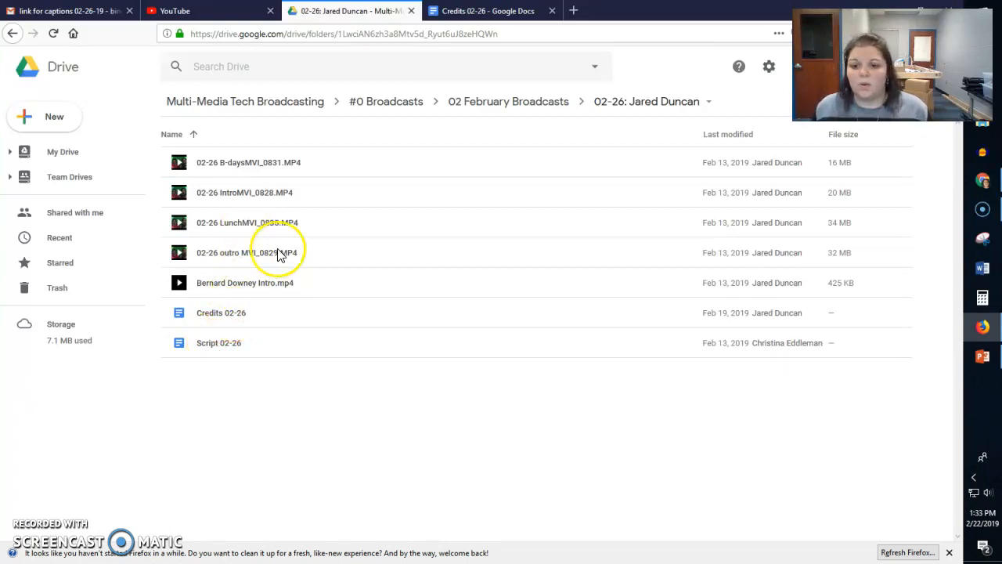
double_click(226, 345)
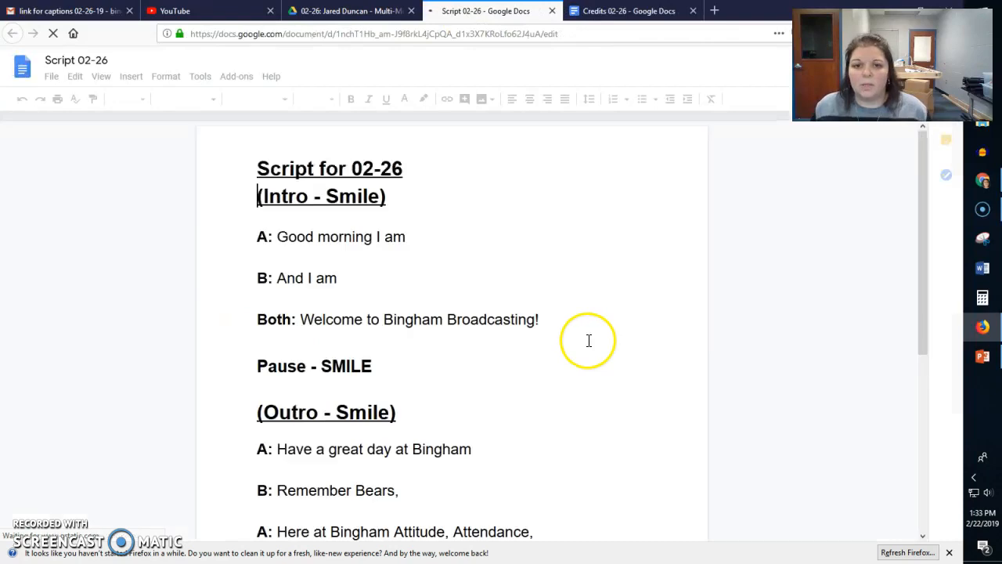
- Split the script document into its own window beside the YouTube caption editor
left_click_drag(744, 17, 2, 166)
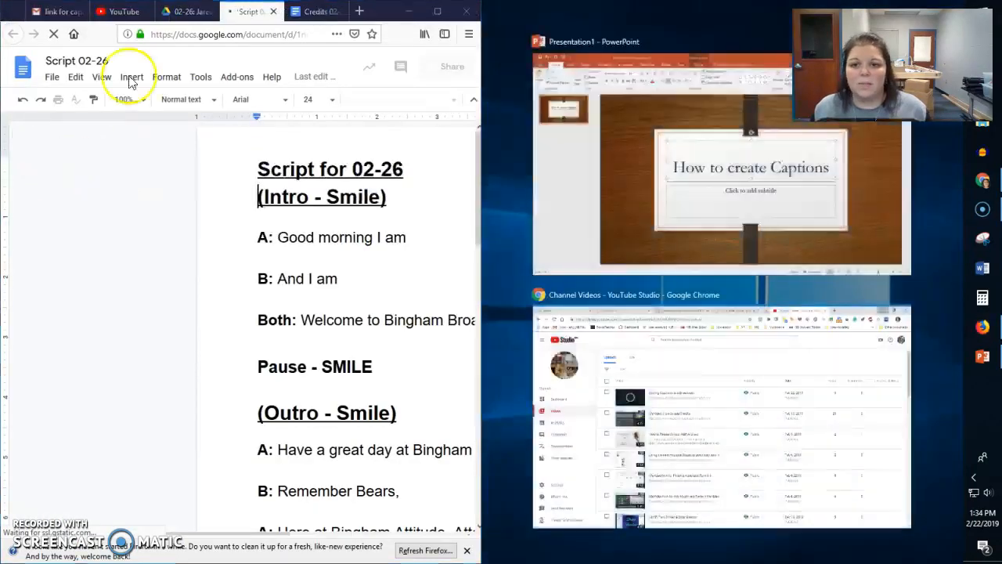
left_click_drag(237, 16, 776, 203)
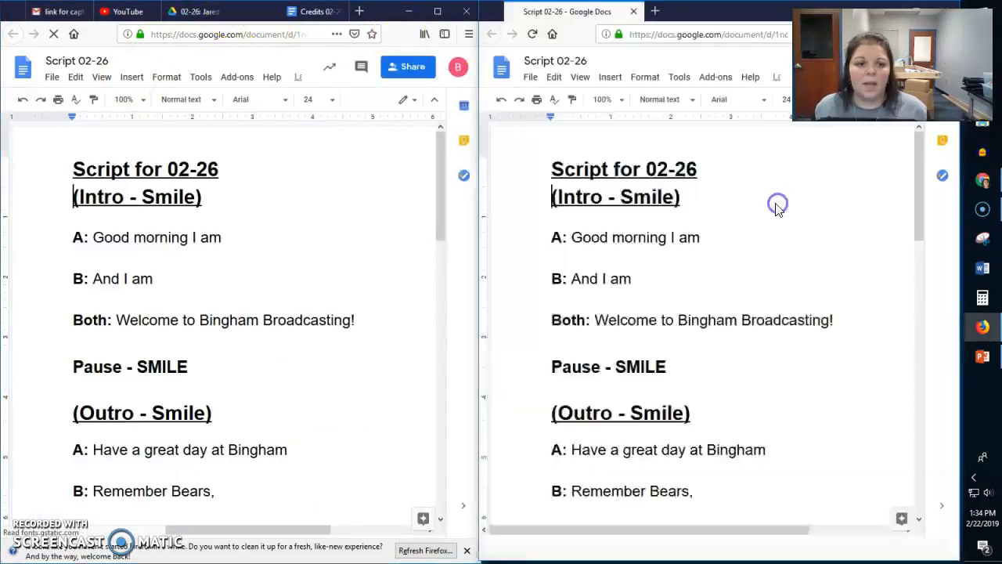
left_click(139, 11)
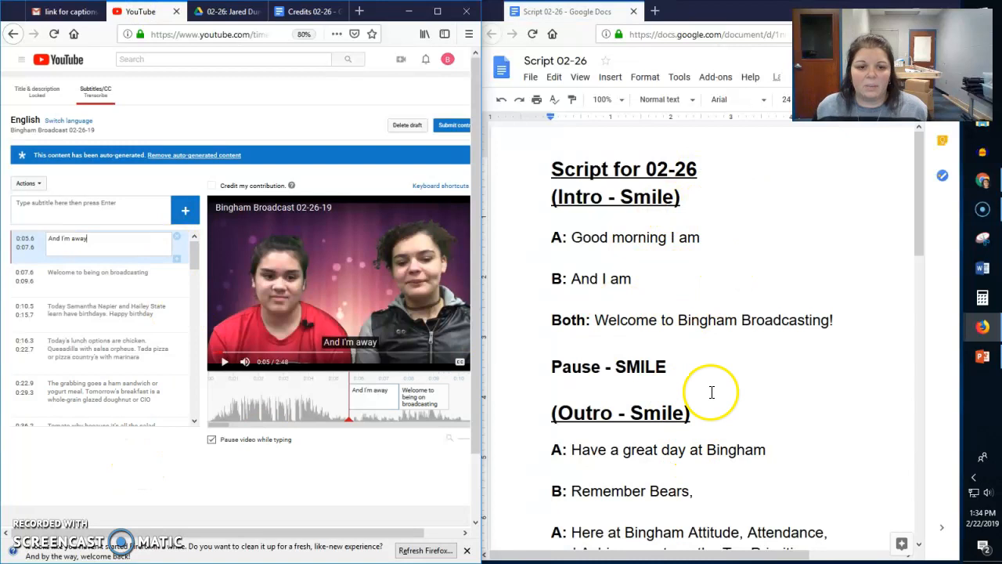
- Replace the first caption with "Good Morning I'm" followed by the first anchor's first name, taken from the Credits 02-26 document
triple_click(75, 238)
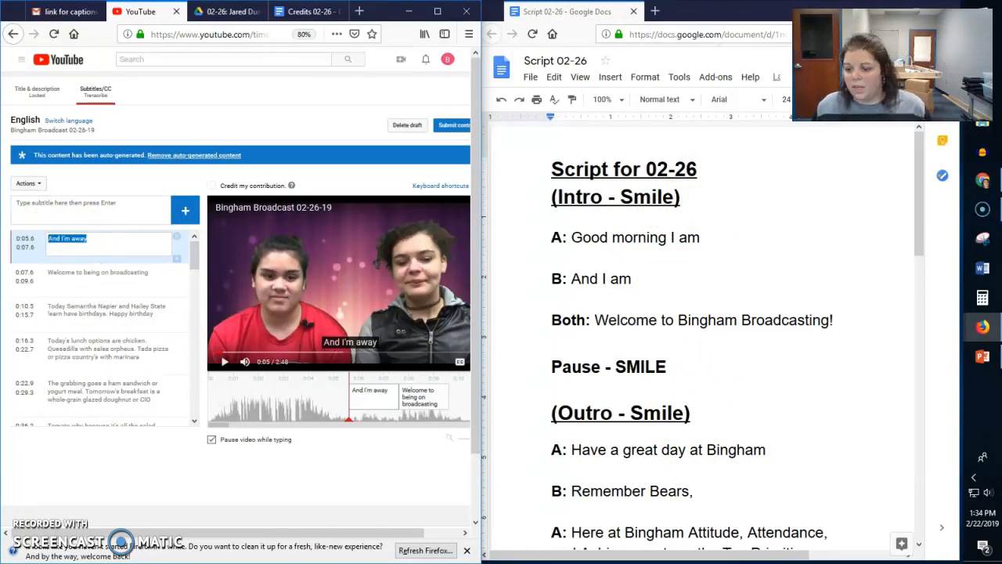
type("Good Morning")
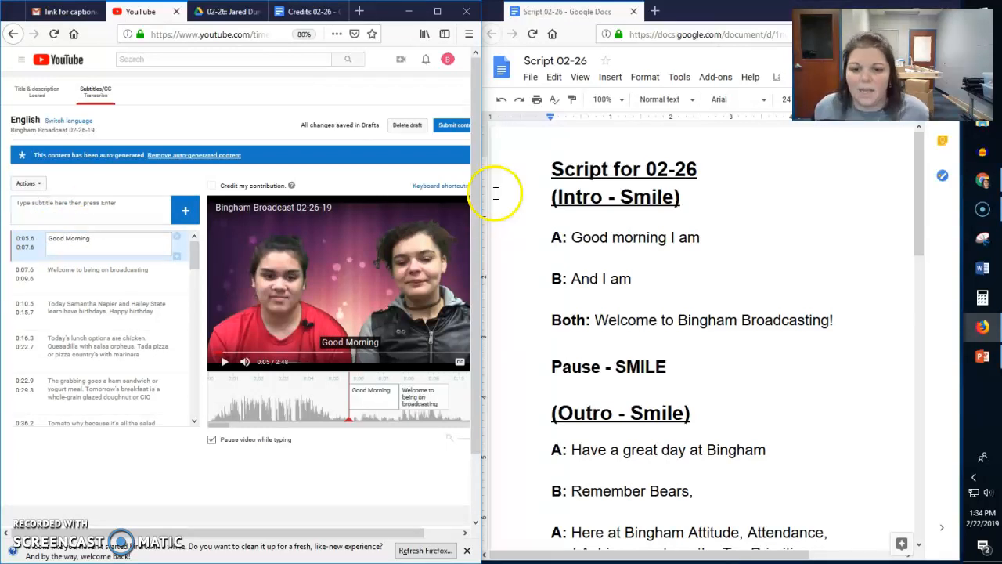
left_click(304, 10)
left_click(317, 298)
left_click(225, 321)
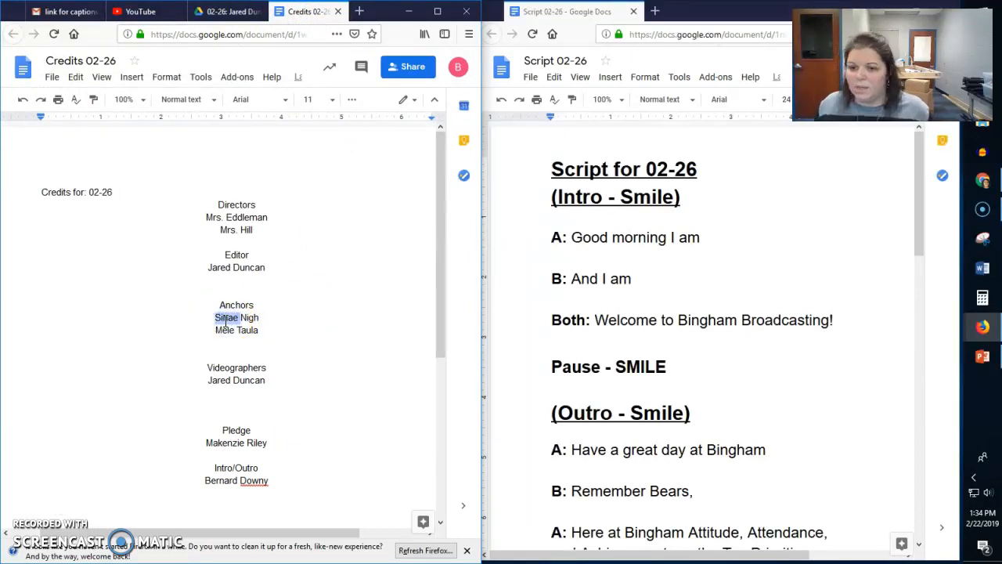
left_click(141, 11)
left_click(102, 242)
type("I'm Sinae")
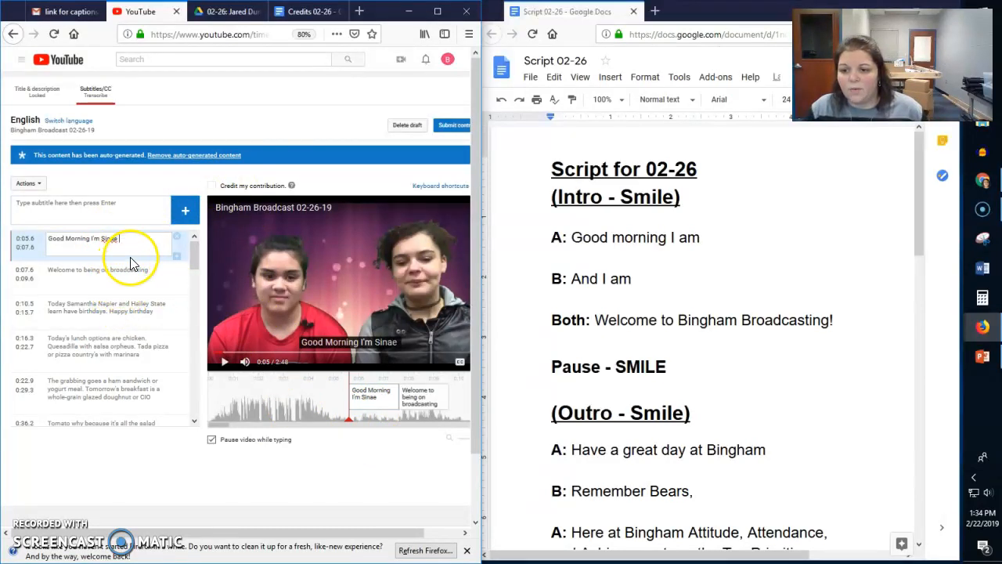
- Review the second caption, then examine the captions from "and extra clothes" to the pledge against the video timeline
left_click(123, 274)
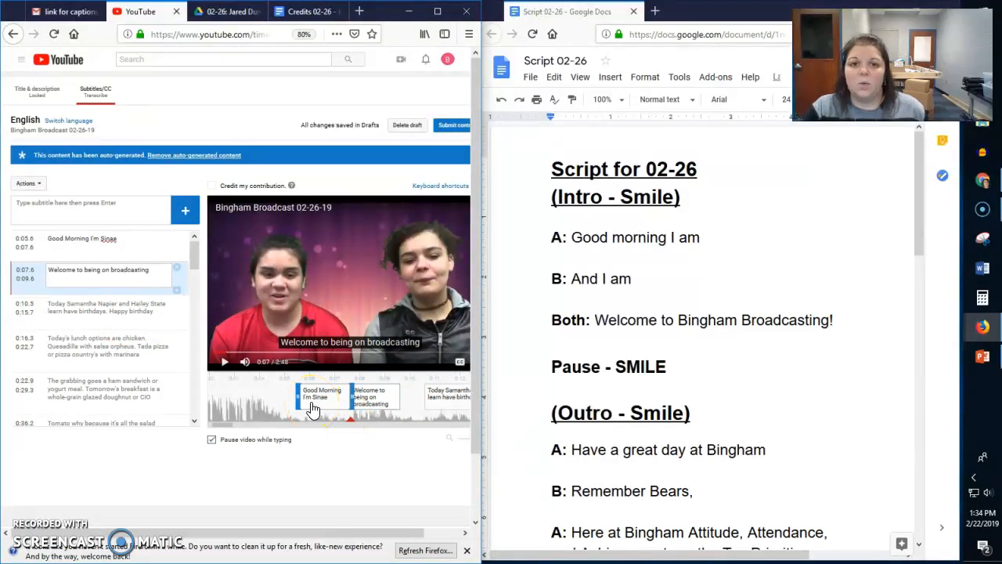
left_click_drag(195, 252, 193, 372)
left_click(94, 306)
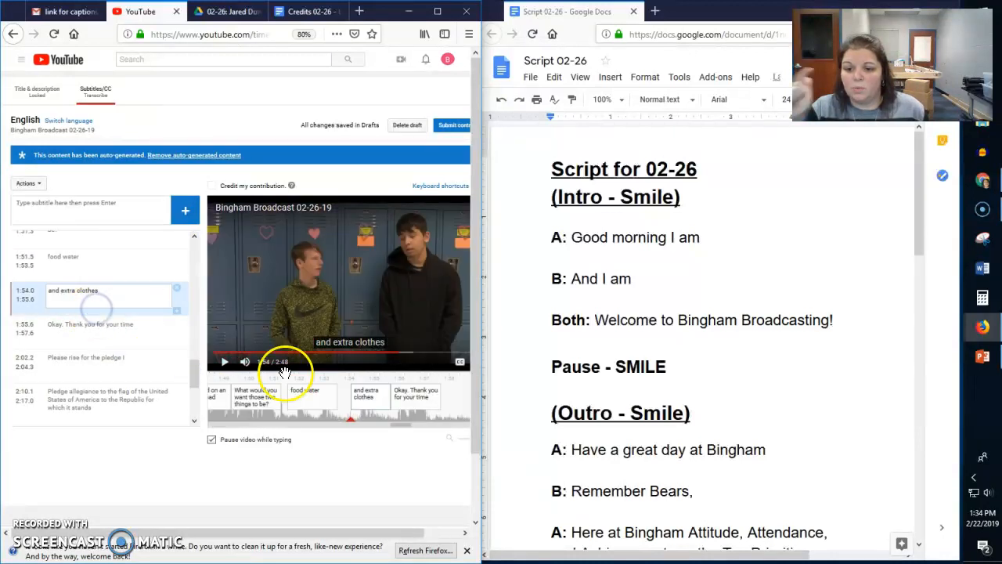
mouse_move(351, 420)
left_mouse_down()
mouse_move(472, 420)
mouse_move(410, 431)
mouse_move(402, 418)
mouse_move(424, 427)
left_mouse_up()
left_click(379, 401)
left_click(417, 426)
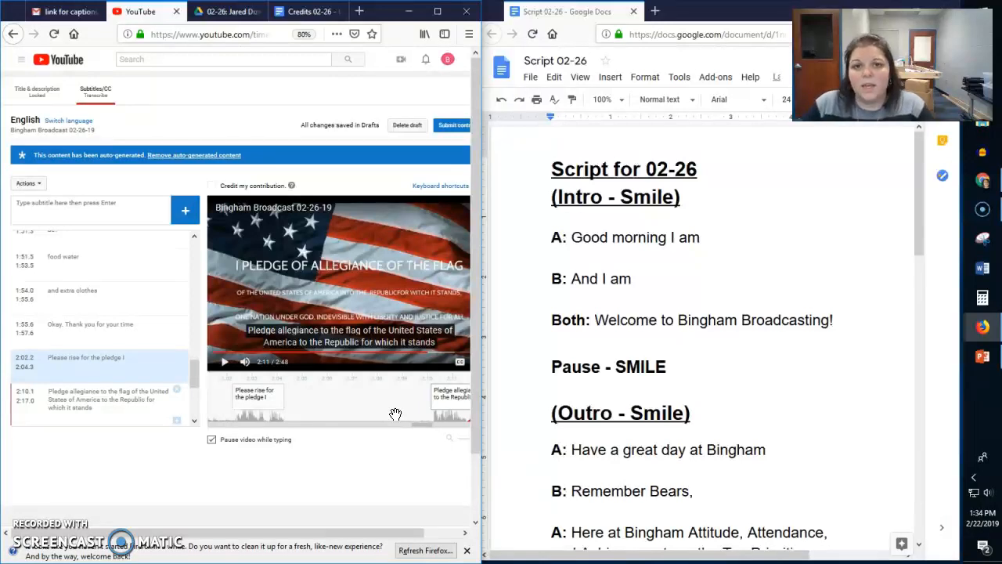
left_click(271, 260)
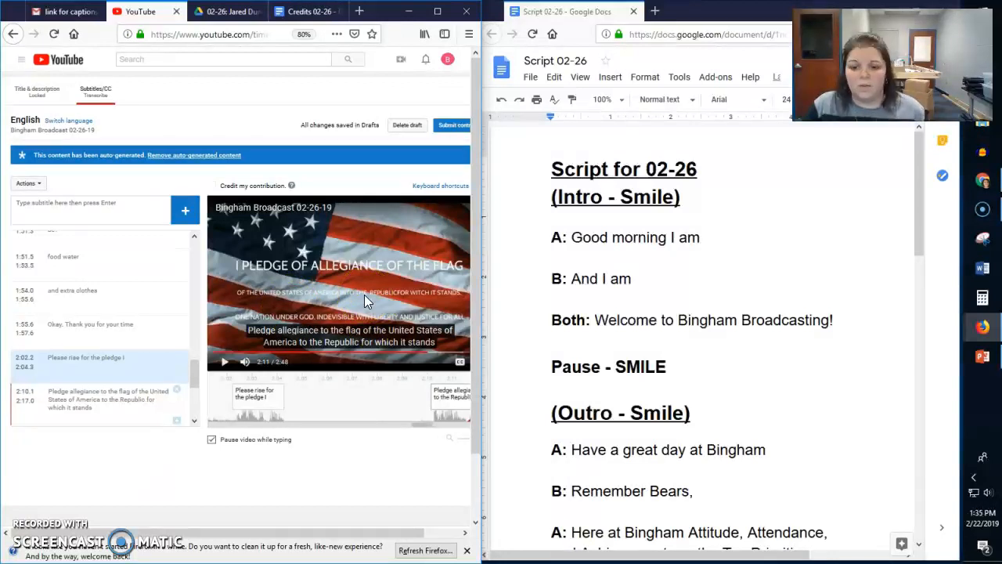
- Remove the trailing "I" from "Please rise for the pledge", start the next caption with "I pledge allegiance", and play it back
left_click(258, 399)
left_click(137, 363)
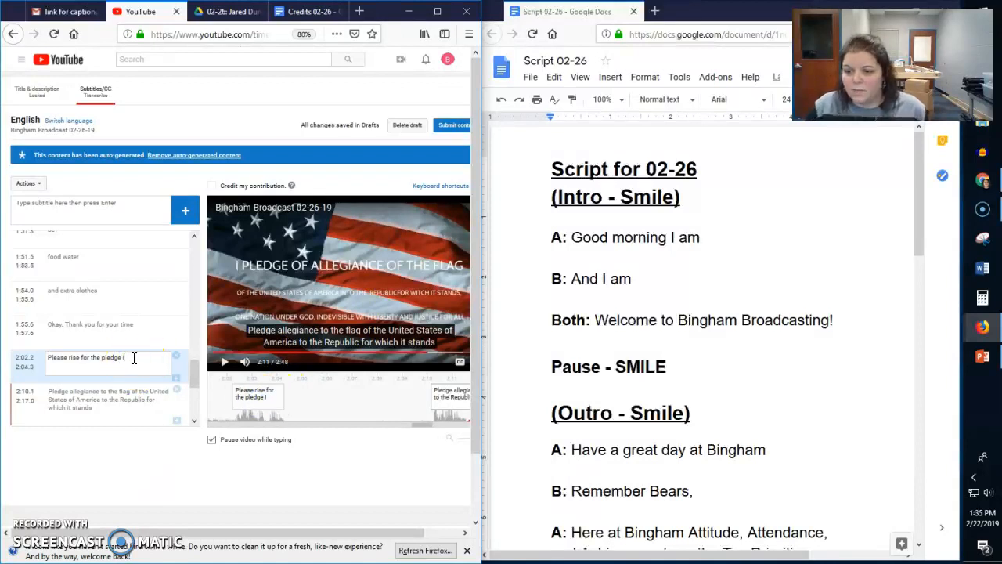
key("BackSpace")
key("BackSpace")
left_click(55, 394)
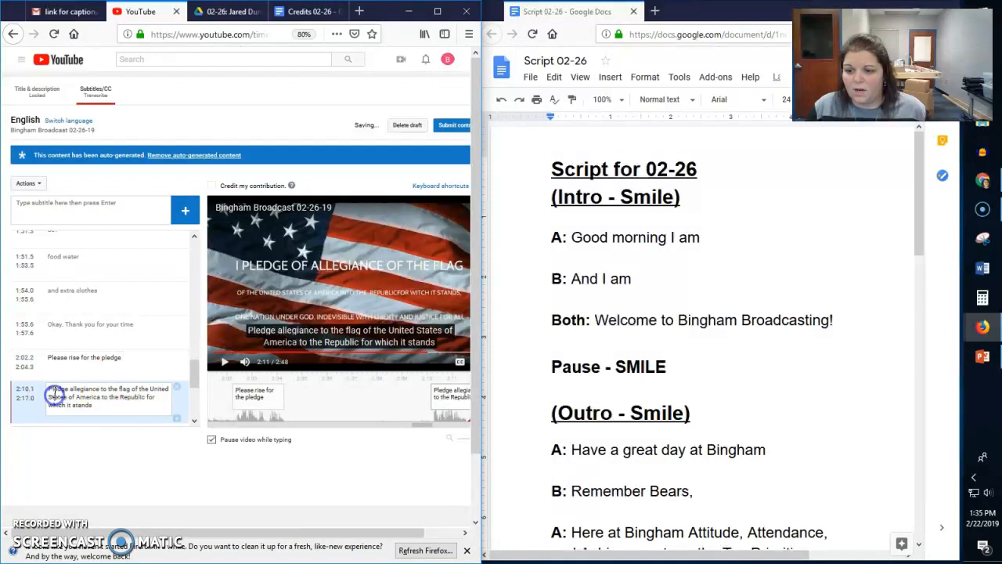
key("BackSpace")
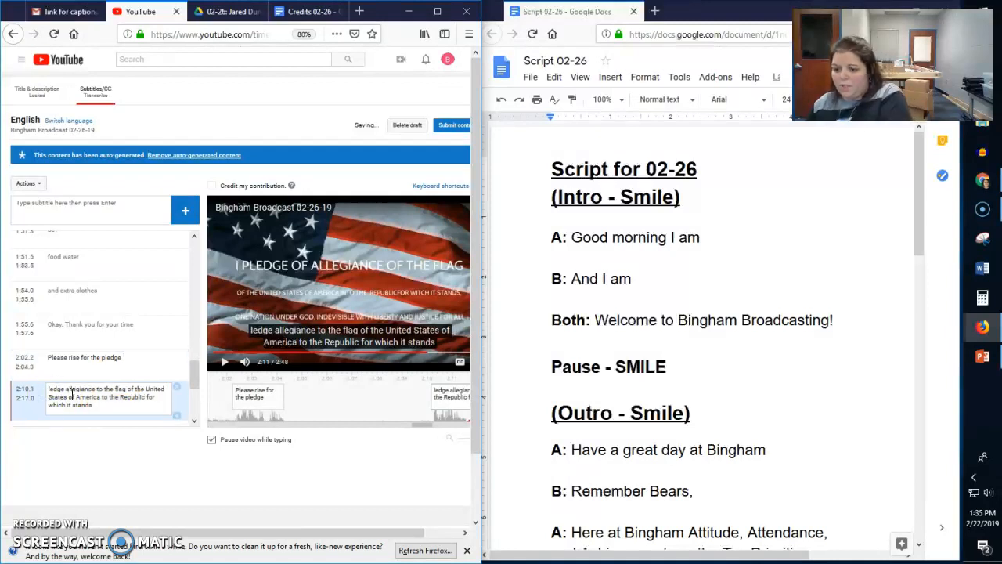
type("I ")
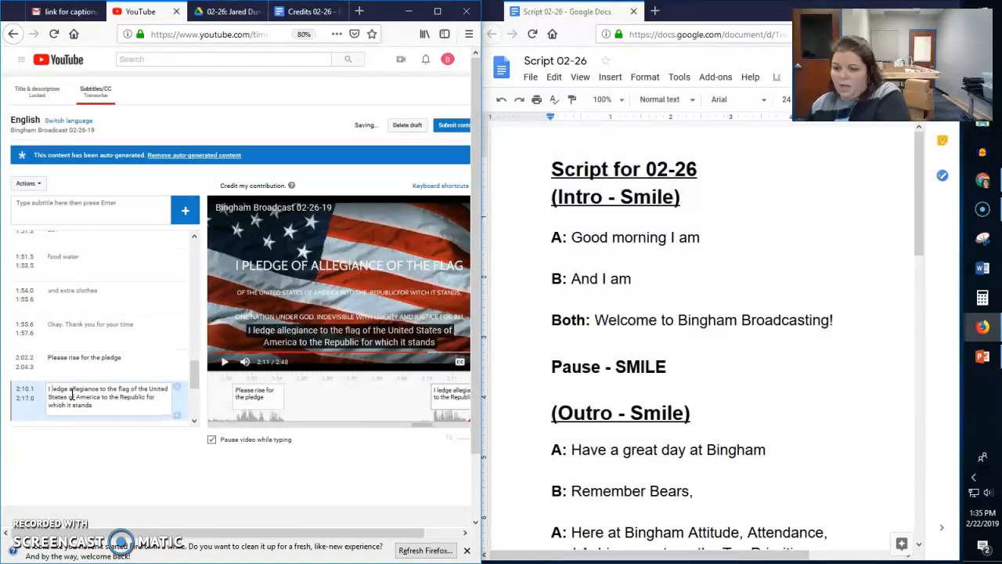
type("p")
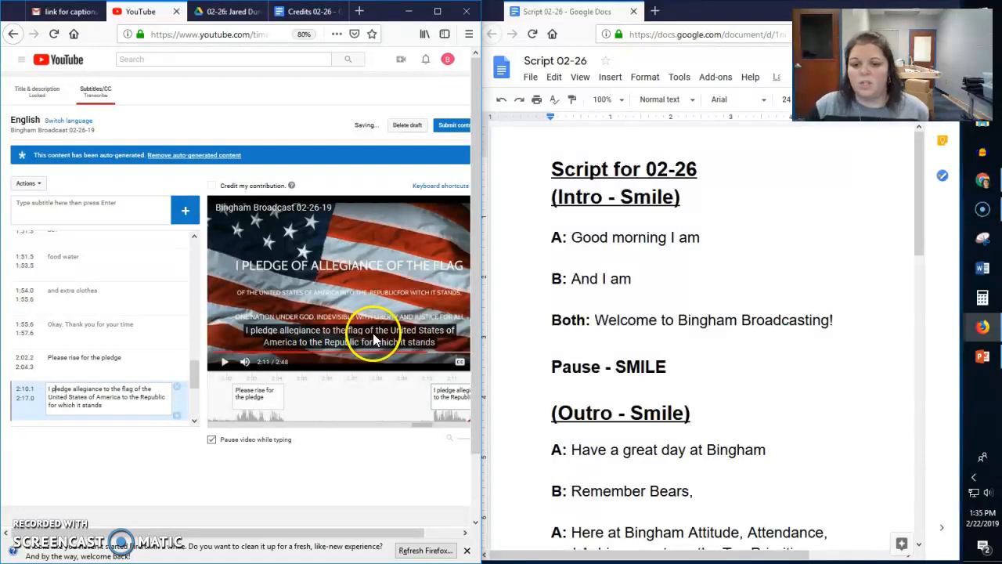
left_click(226, 362)
left_click(226, 362)
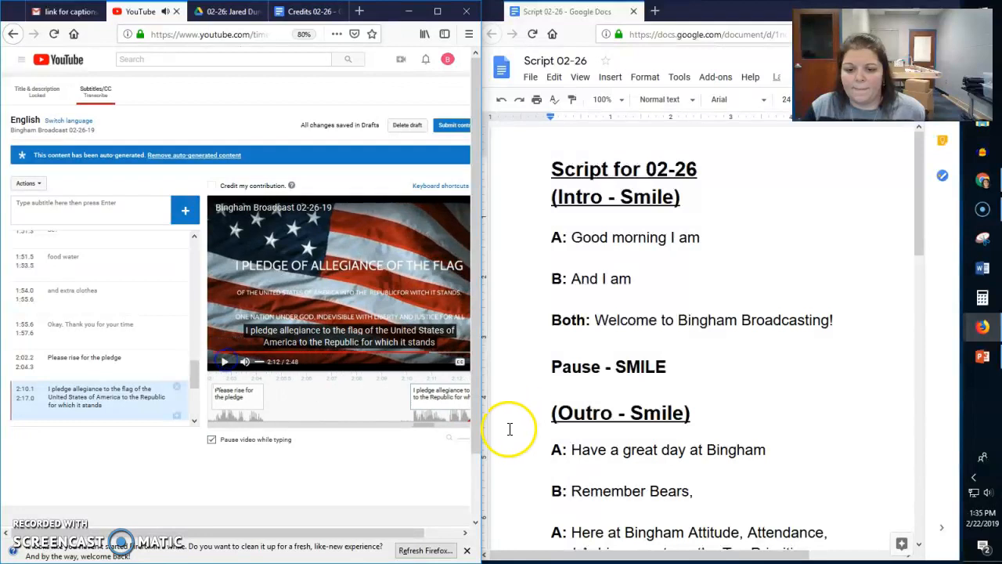
- Replay the start of the pledge and split its caption after "I pledge allegiance to the flag"
left_click(467, 424)
left_click_drag(439, 422, 405, 421)
left_click(223, 363)
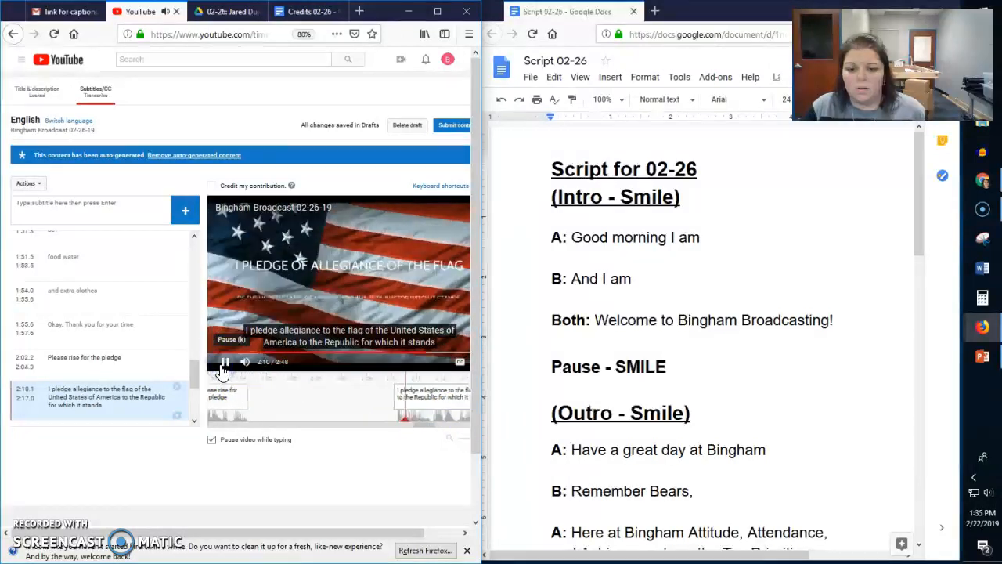
left_click(224, 363)
left_click(134, 392)
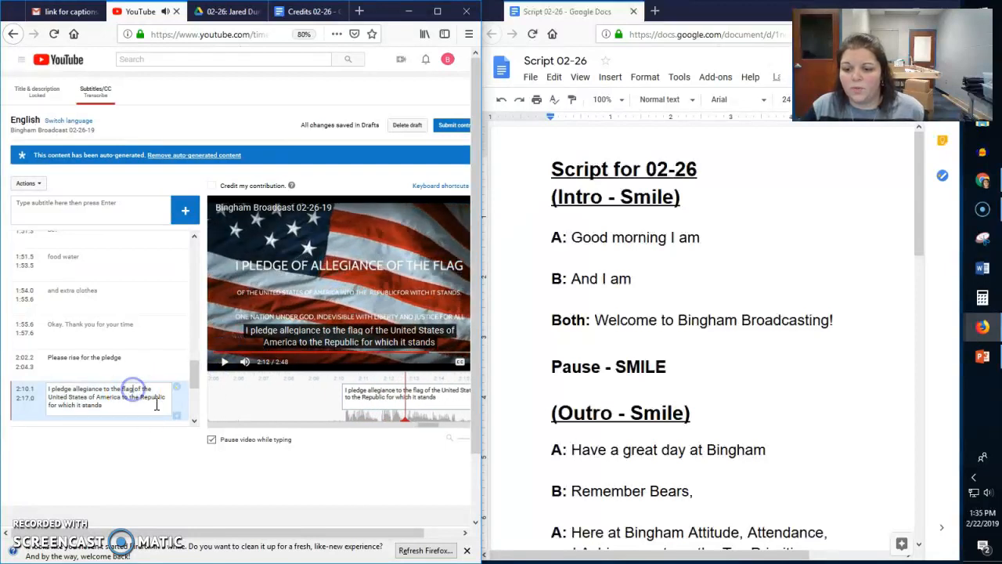
left_click(153, 390)
key("Return")
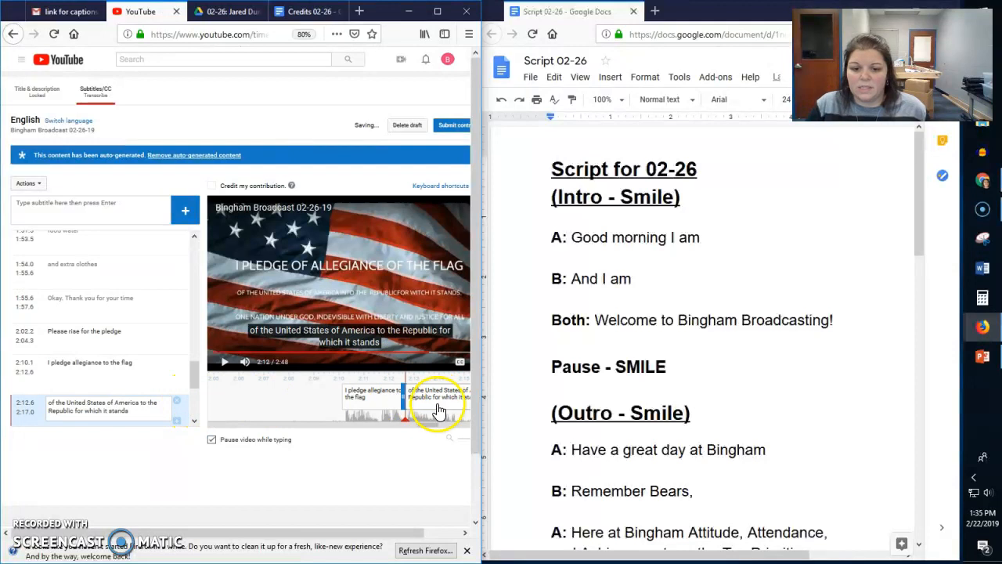
- Play the pledge from its first words and split the following caption after "of the United States of America"
left_click_drag(408, 426, 347, 427)
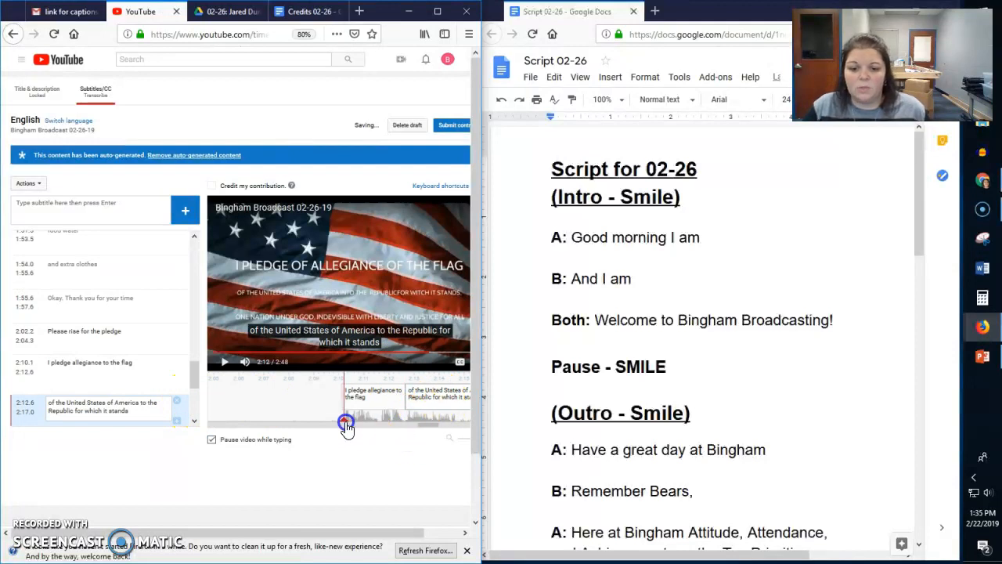
left_click(225, 364)
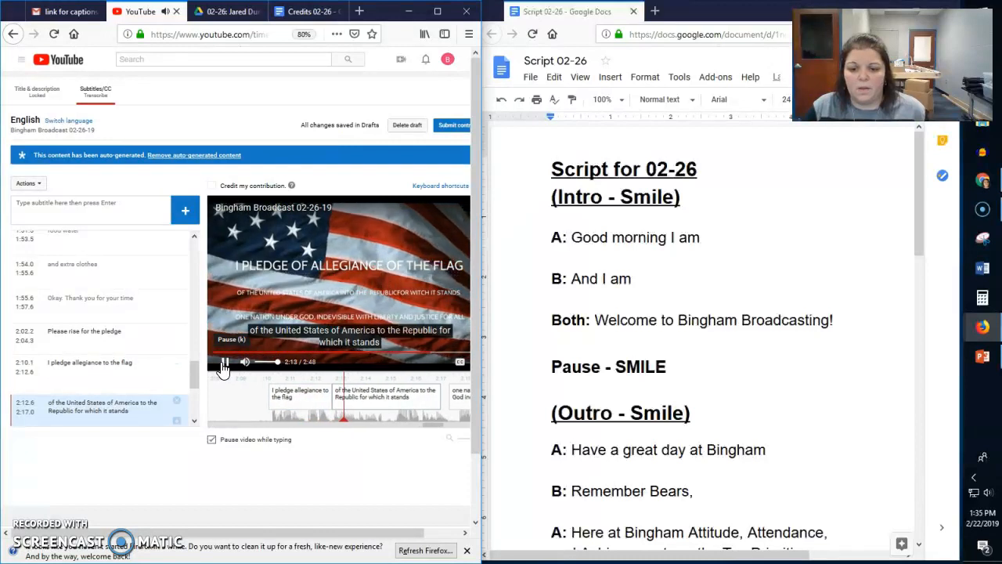
left_click(225, 365)
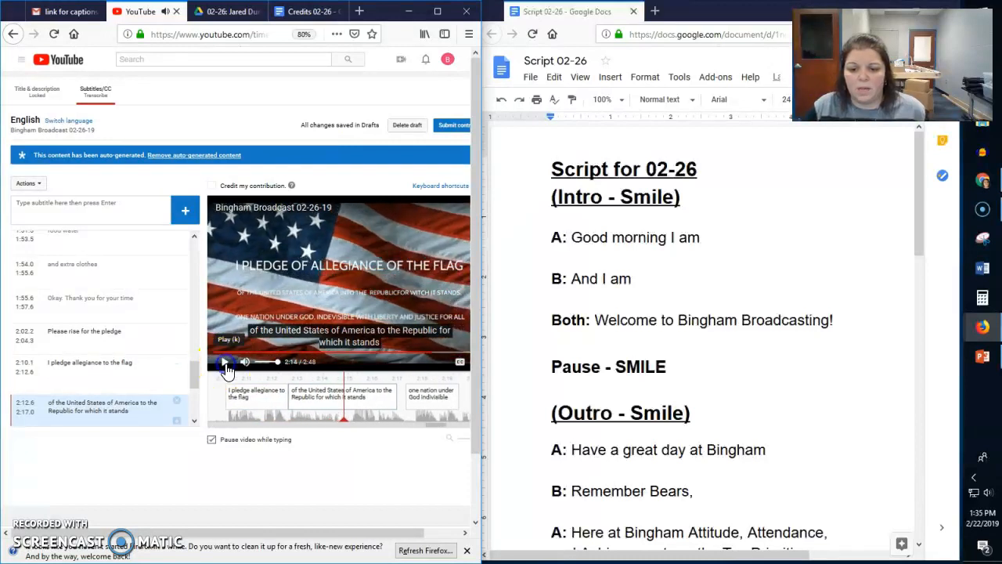
left_click(140, 402)
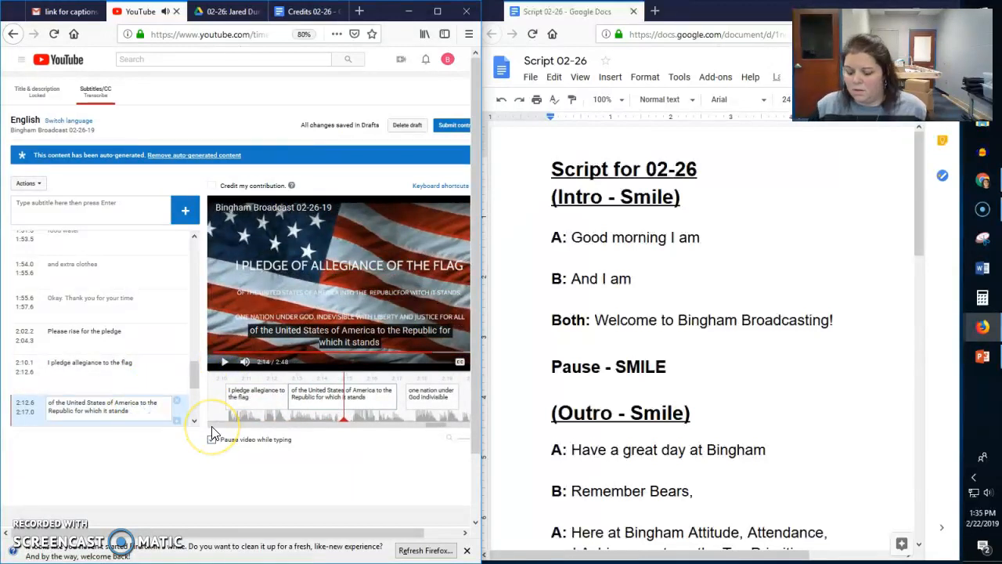
key("Return")
- Play on and insert "and" at the start of the caption "to the Republic for which it stands"
left_click(226, 364)
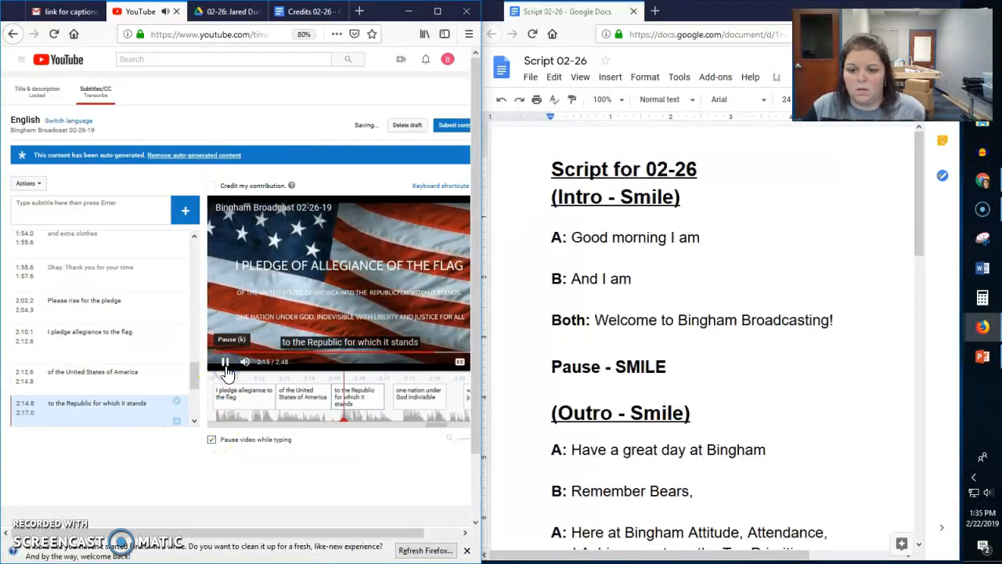
left_click(226, 365)
left_click(50, 403)
type("nd")
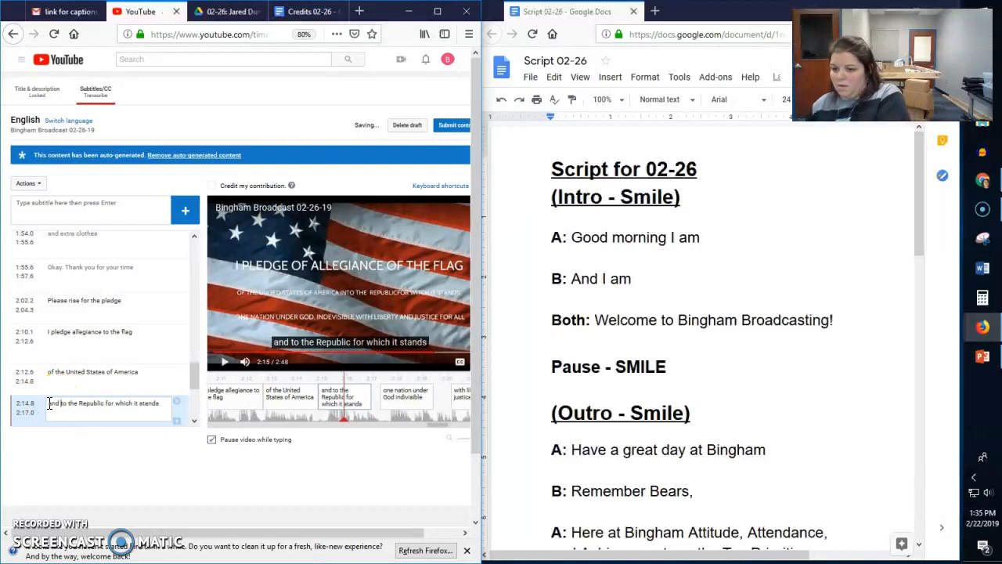
- Separate "indivisible" from "one nation under God" into its own caption and play back the end of the pledge
left_click(224, 362)
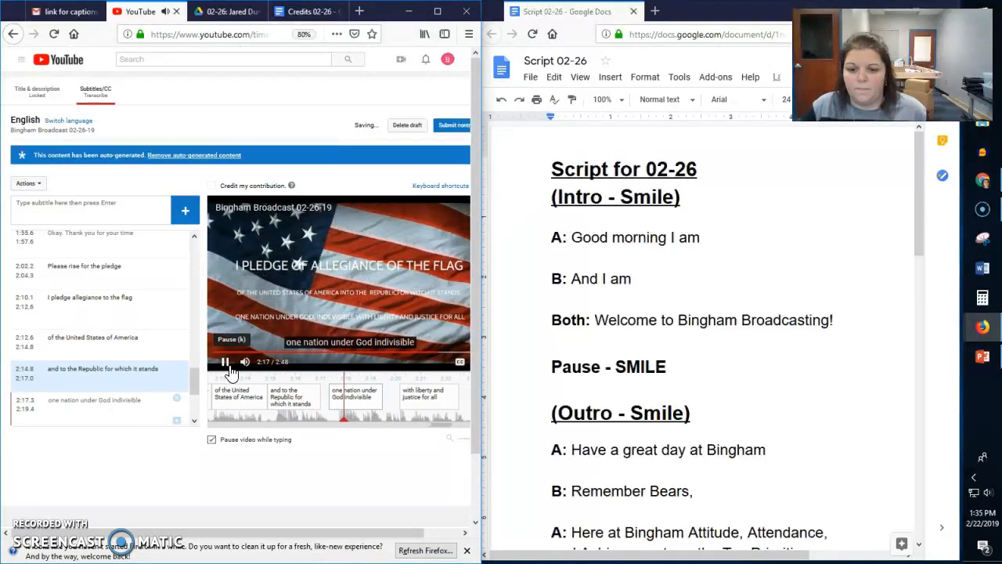
left_click(227, 363)
left_click(110, 401)
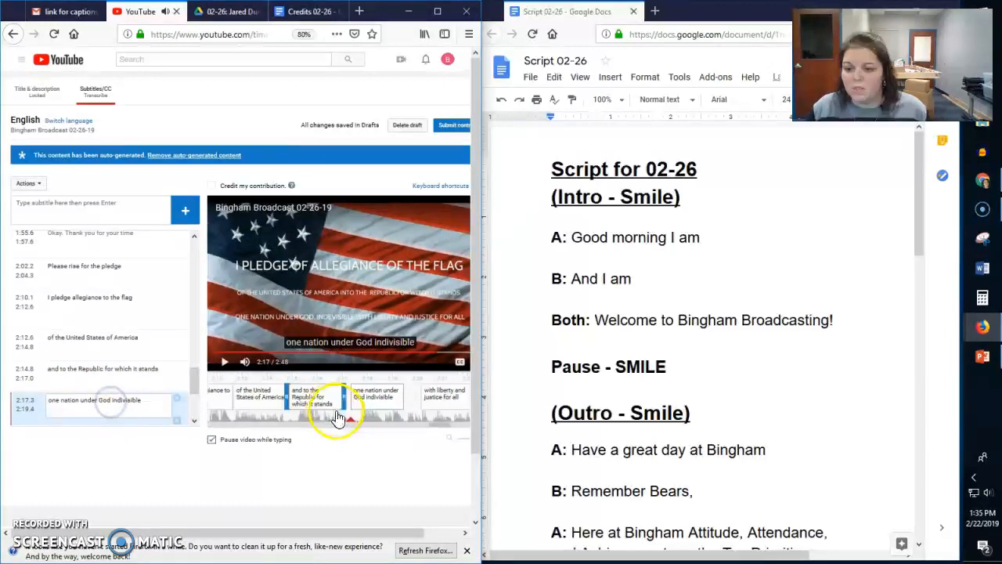
left_click(348, 423)
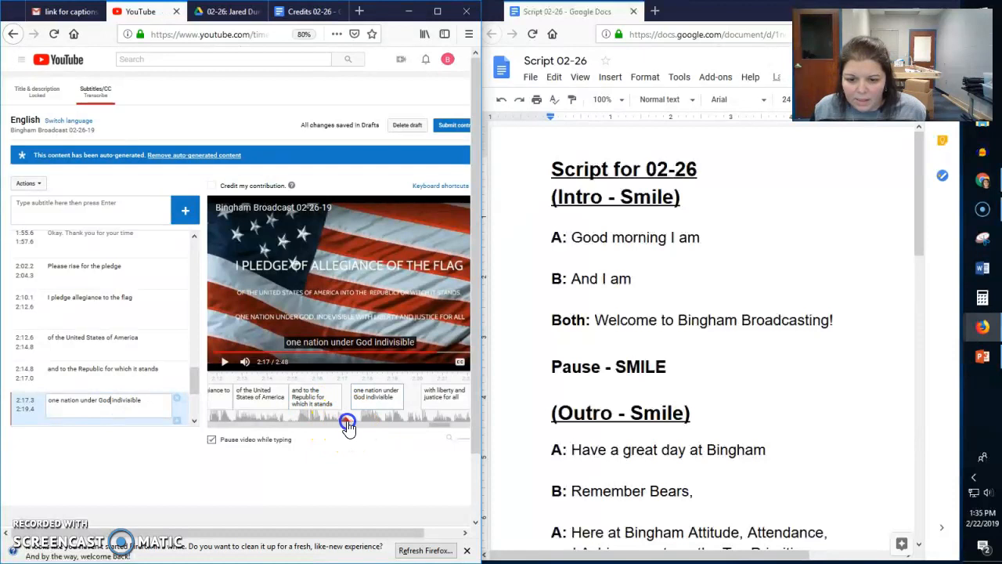
left_click(405, 423)
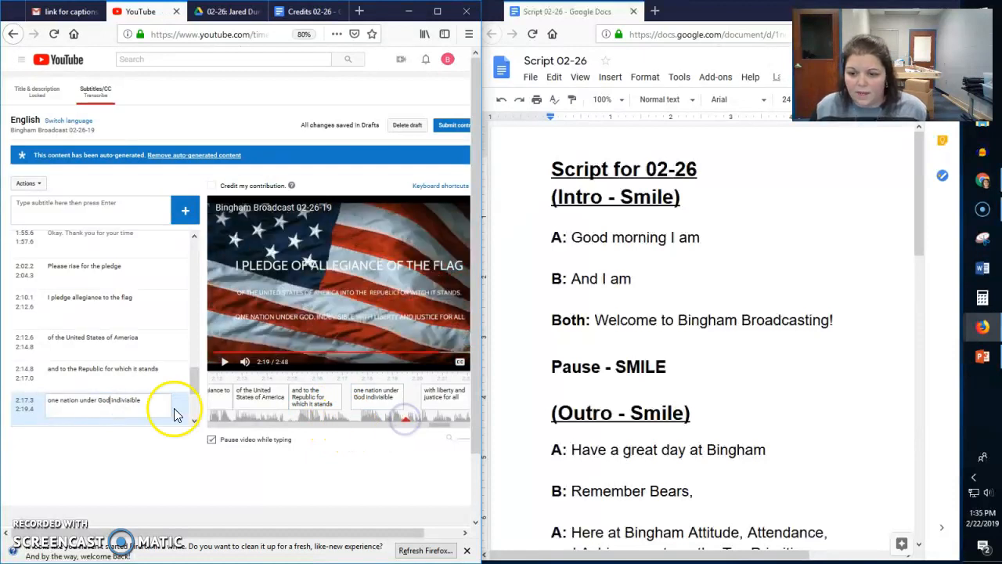
left_click(111, 400)
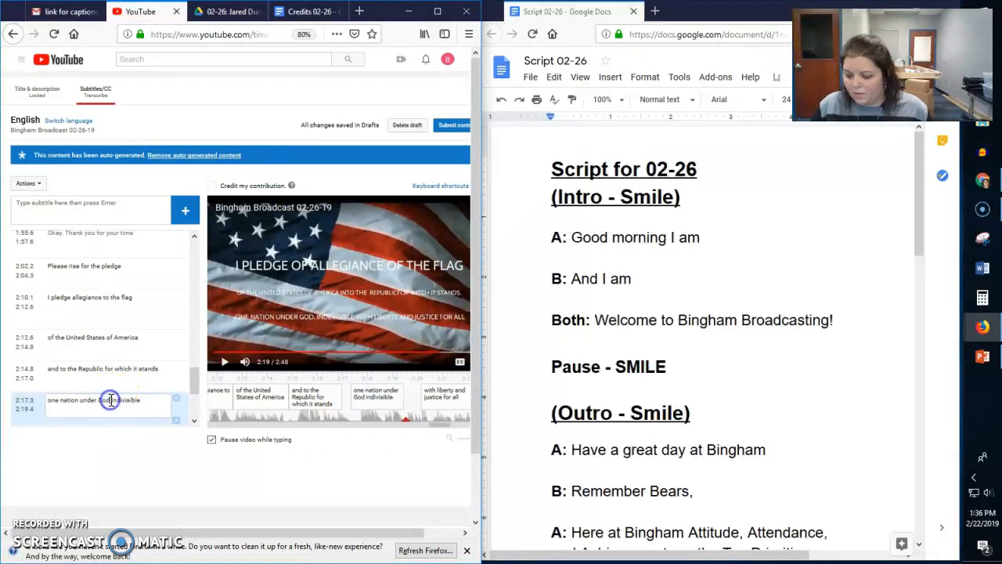
key("Return")
left_click(388, 423)
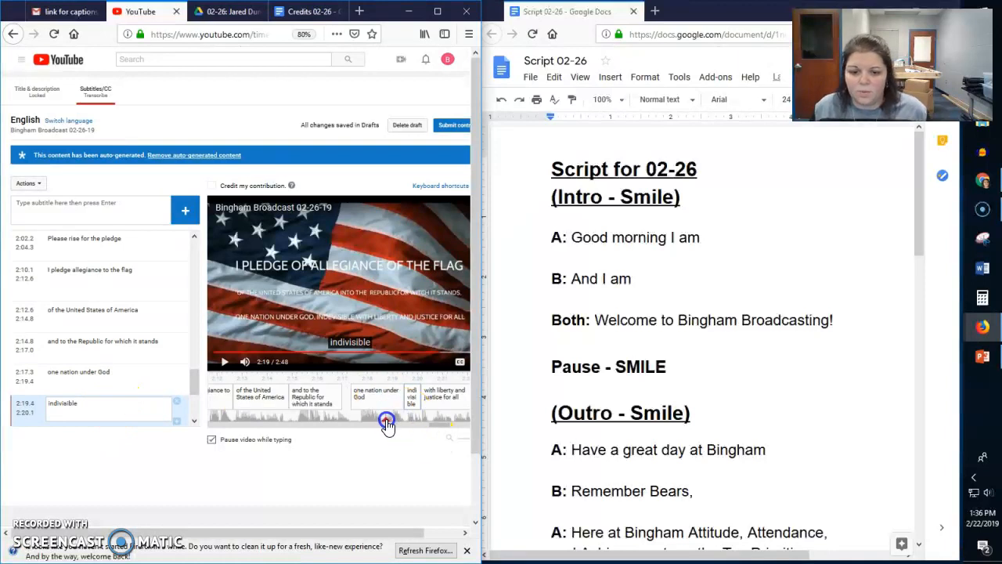
left_click(224, 365)
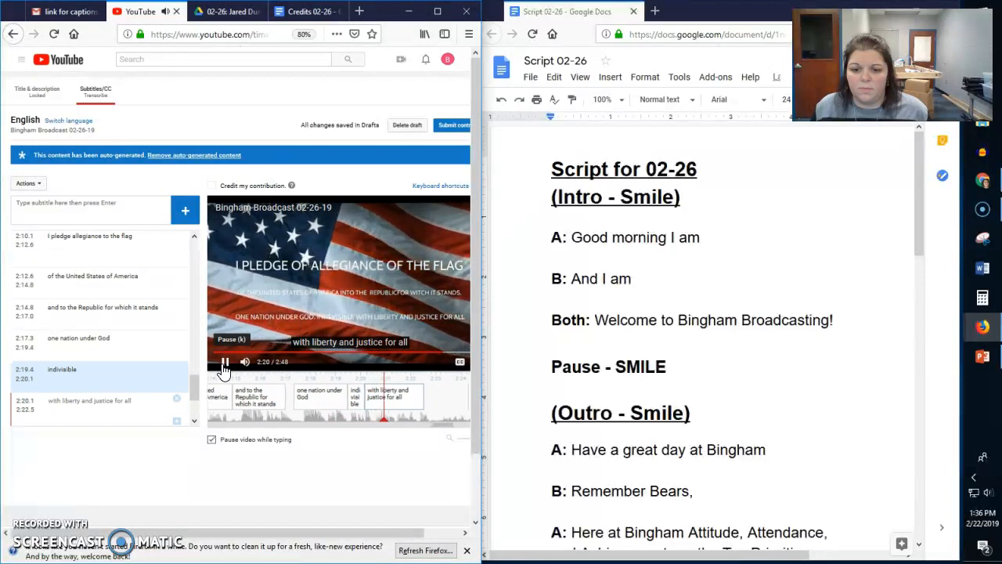
left_click(224, 365)
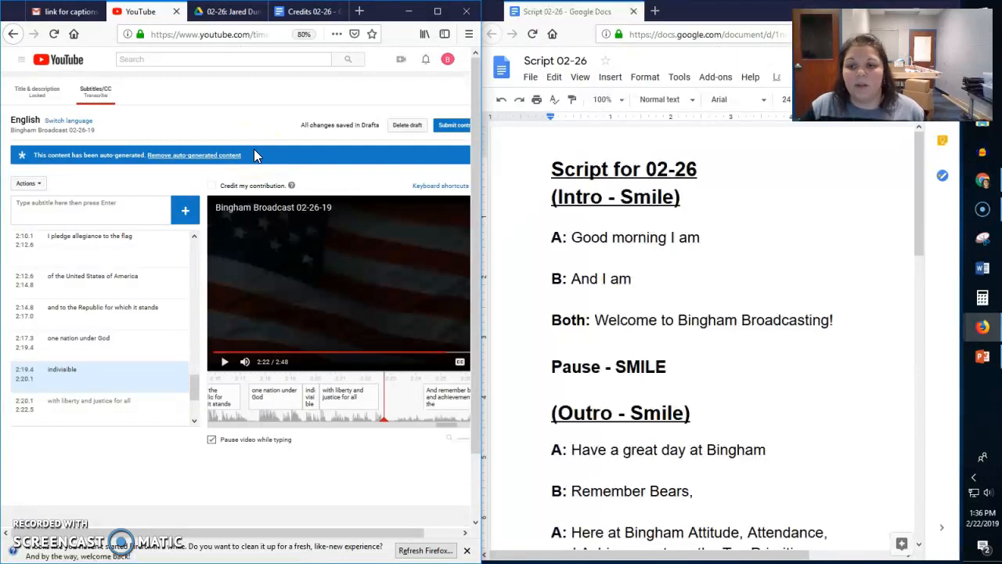
- Delete the caption draft and remove the auto-generated content to start from an empty caption list
left_click(193, 156)
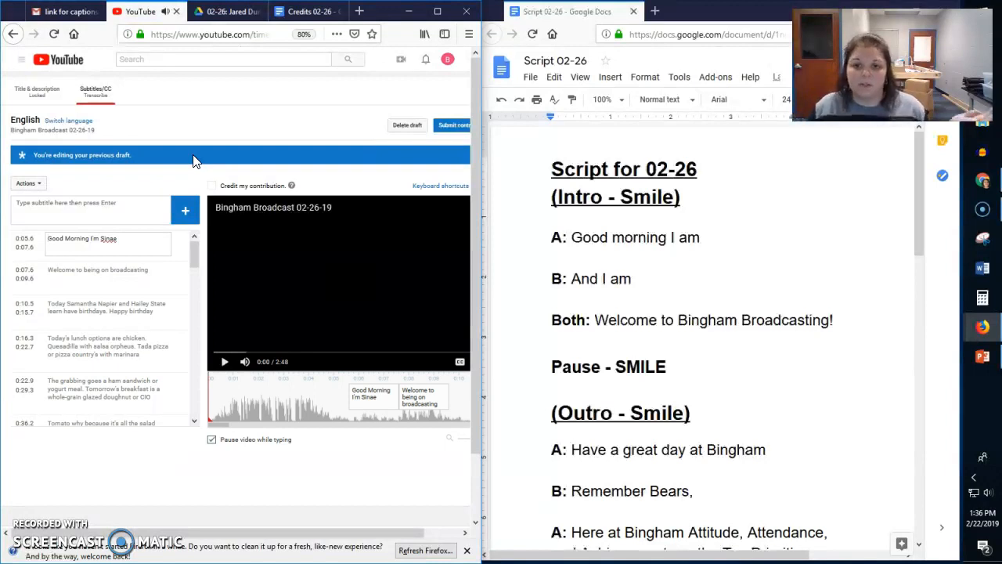
left_click(406, 125)
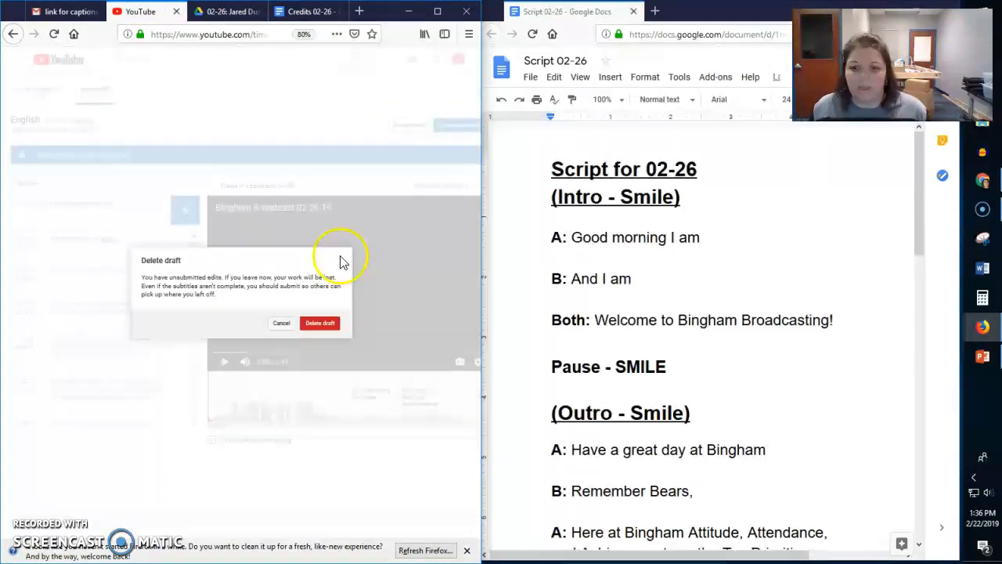
left_click(321, 323)
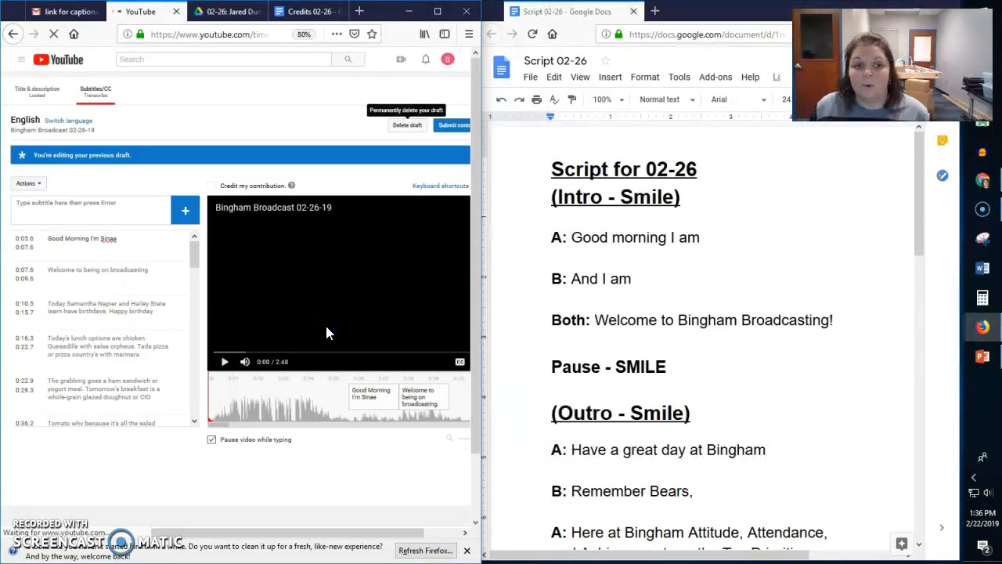
left_click(741, 366)
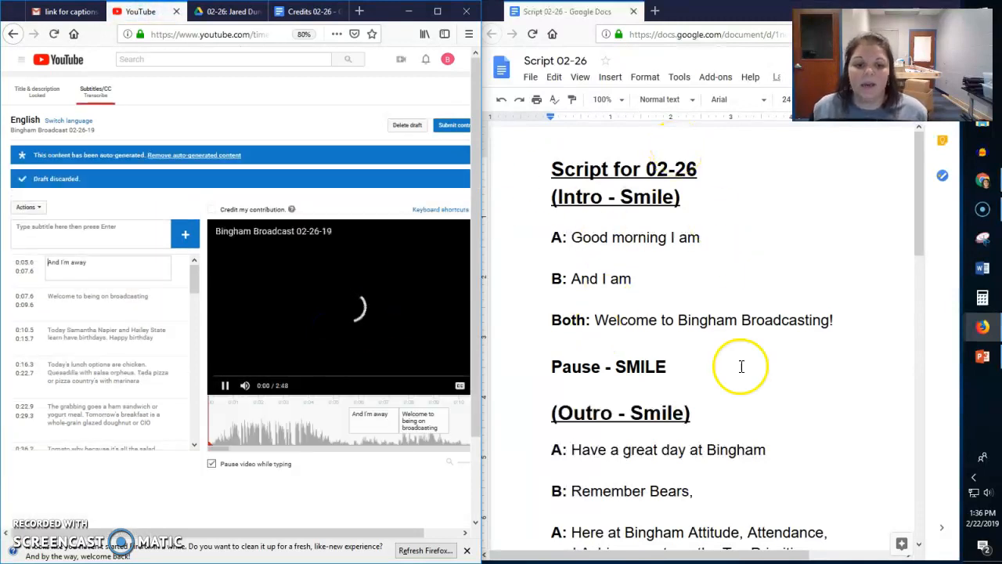
scroll(716, 415, "down", 7)
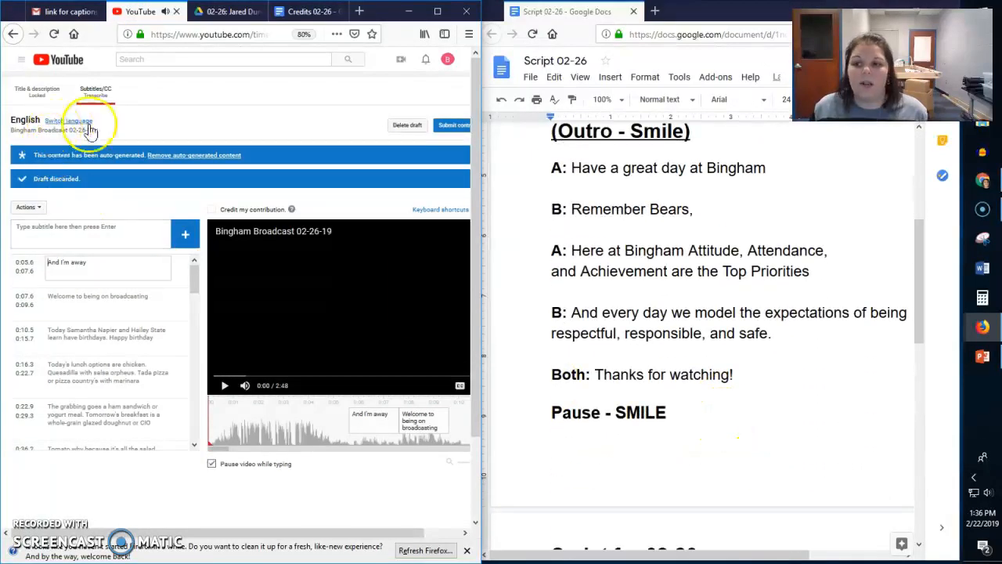
left_click(165, 159)
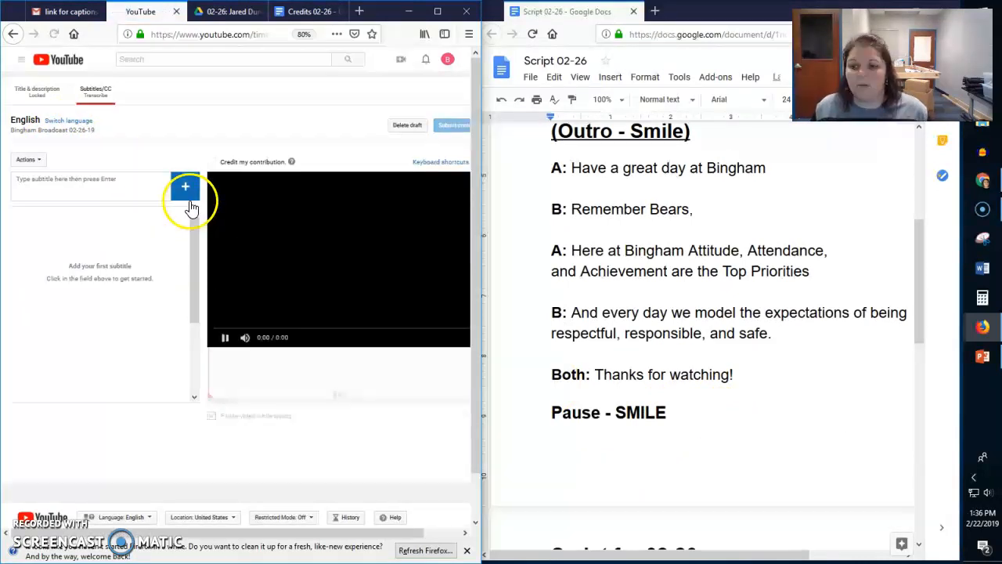
- Locate the anchors' greeting and add a caption at 0:02.9 reading "Hi I'm" followed by the first anchor's first name
left_click(225, 338)
left_click_drag(226, 399, 328, 400)
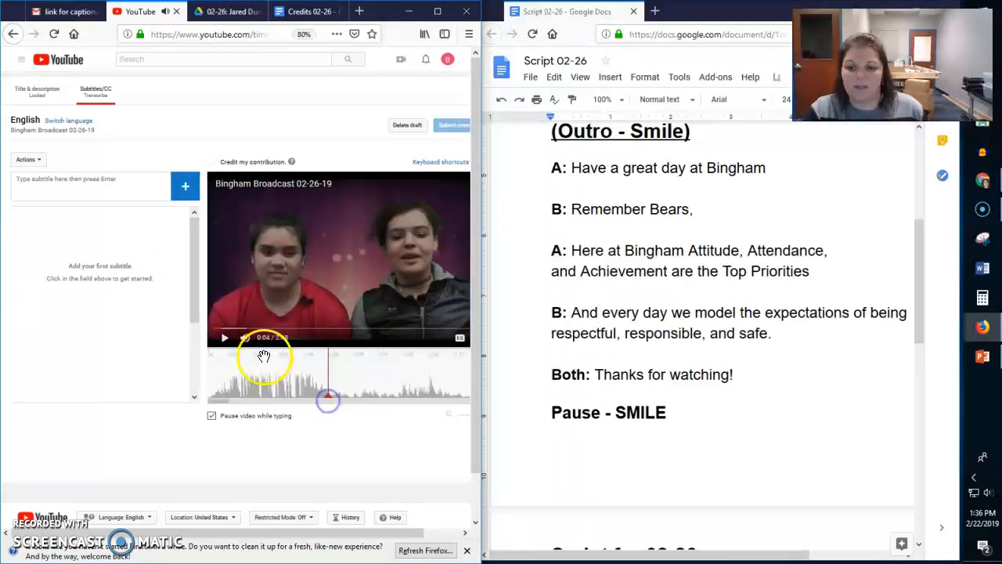
left_click(224, 338)
left_click(224, 338)
left_click_drag(343, 397, 332, 398)
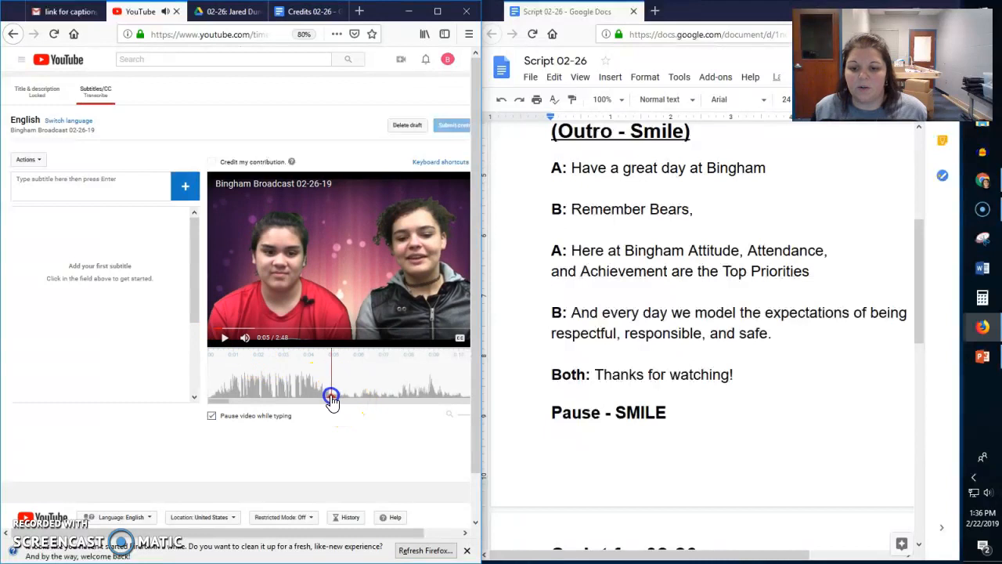
left_click(180, 192)
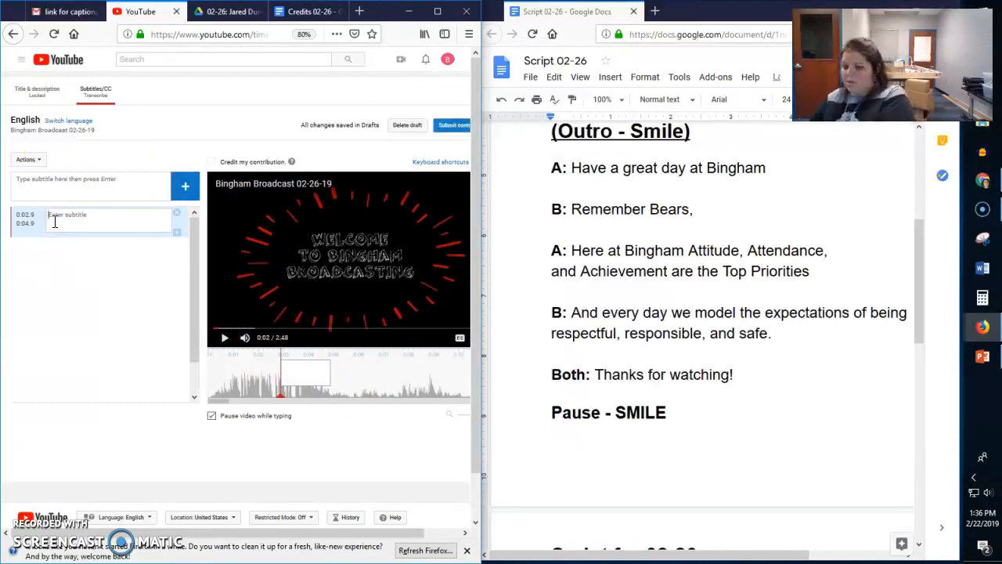
type("Hi I'm")
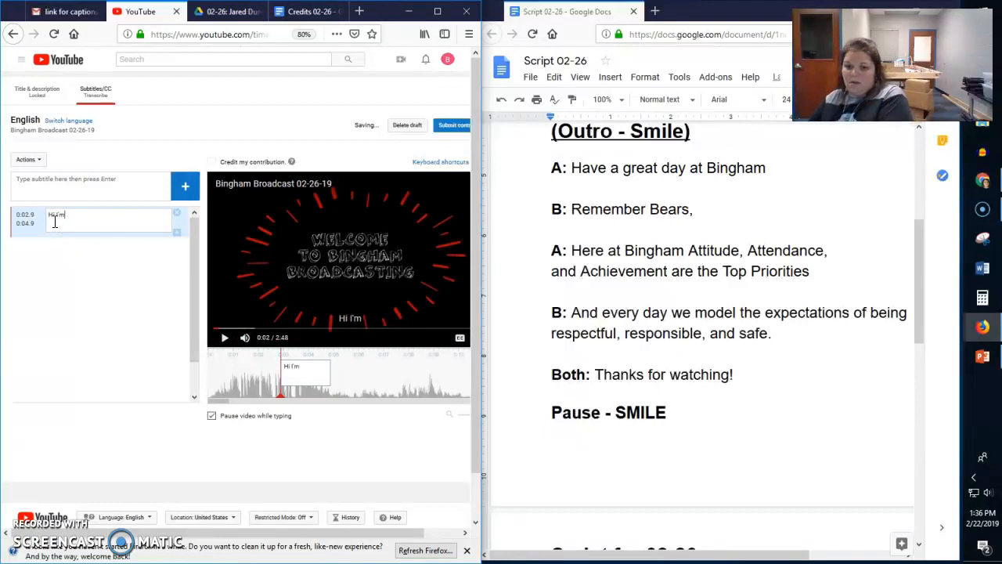
type(" Sinea")
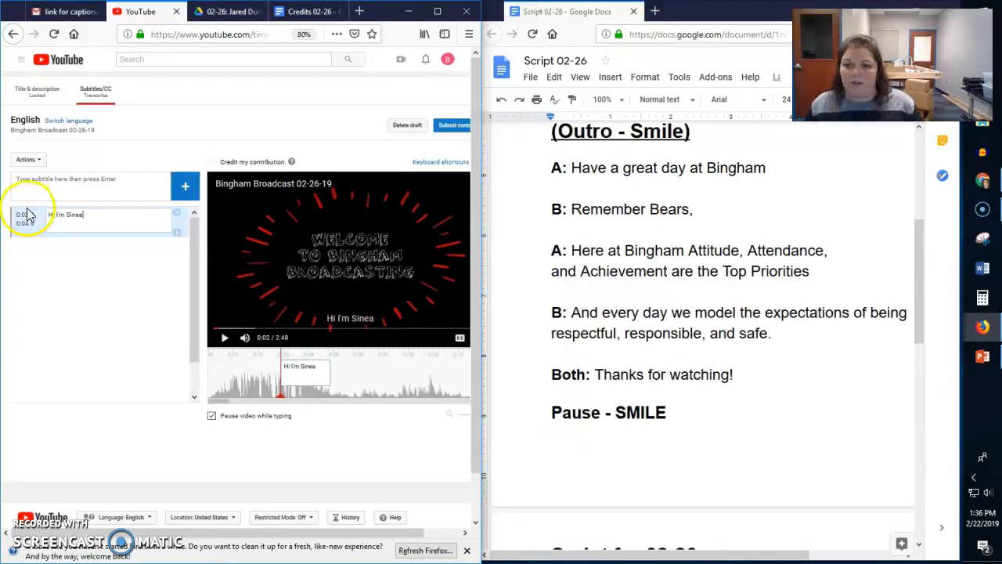
- Play back the greeting caption and shift it along the timeline to run from 0:03.9 to 0:05.9
left_click(227, 344)
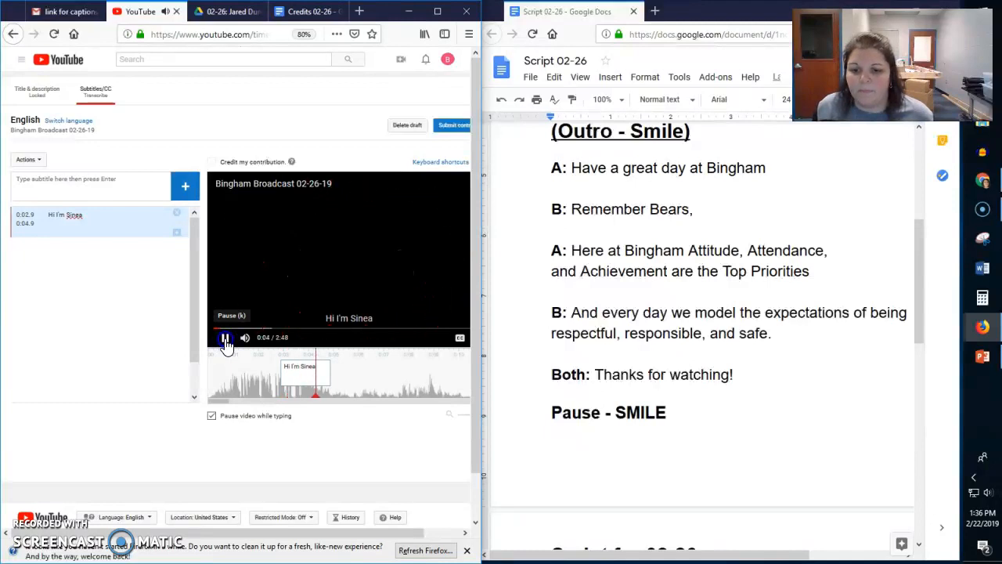
left_click(224, 343)
left_click(300, 373)
left_click_drag(300, 373, 329, 373)
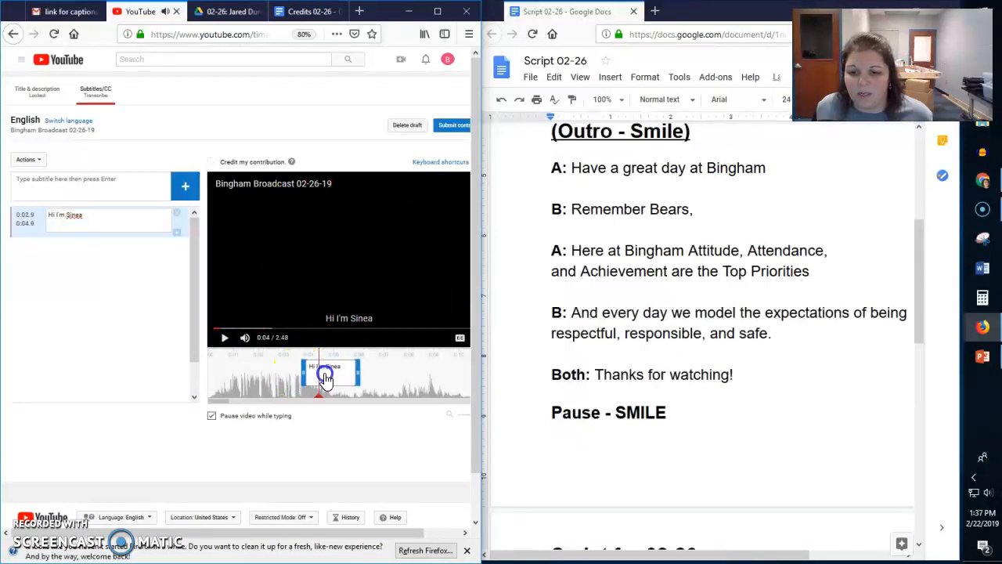
- Review the script's intro and outro lines, highlighting "Welcome to Bingham Broadcasting!", and read on to the birthday and lunch lines
left_click(715, 188)
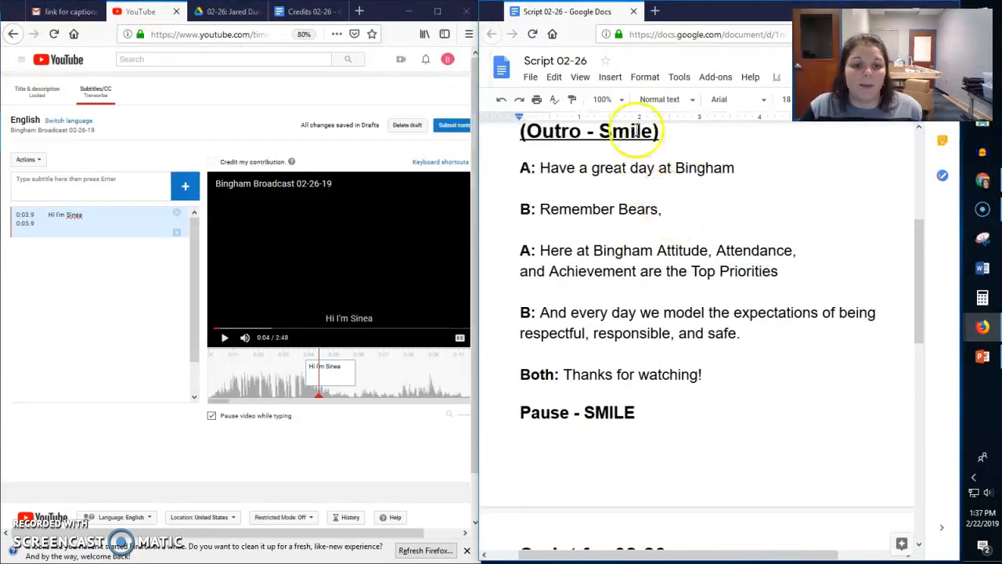
scroll(647, 258, "up", 1)
scroll(647, 267, "up", 3)
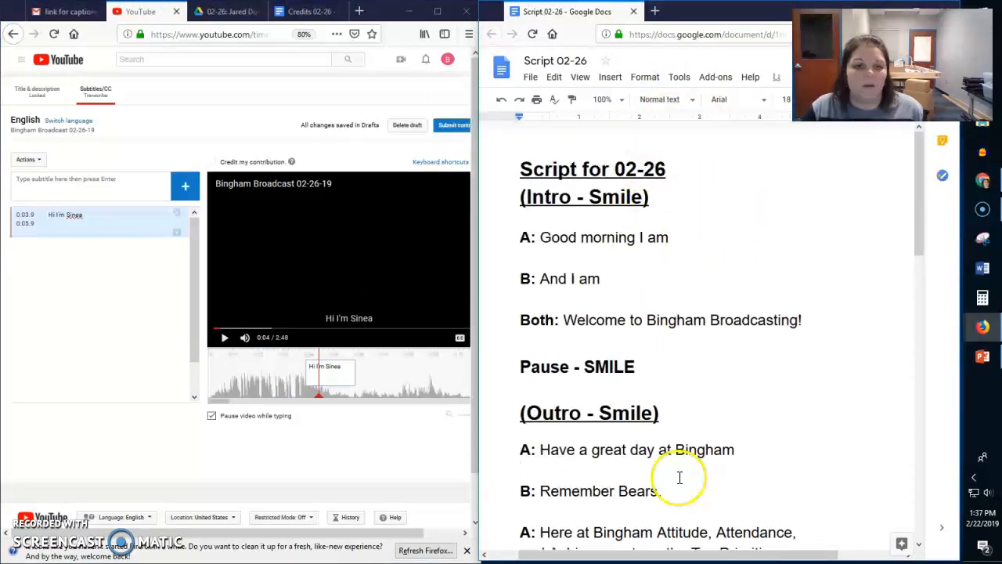
scroll(689, 329, "down", 1)
left_click_drag(807, 265, 570, 262)
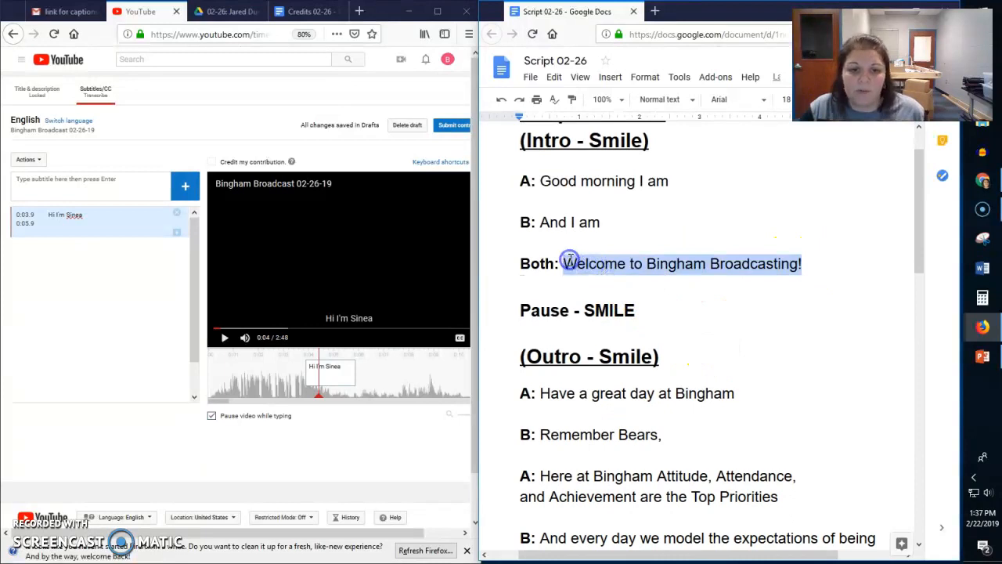
scroll(611, 261, "down", 3)
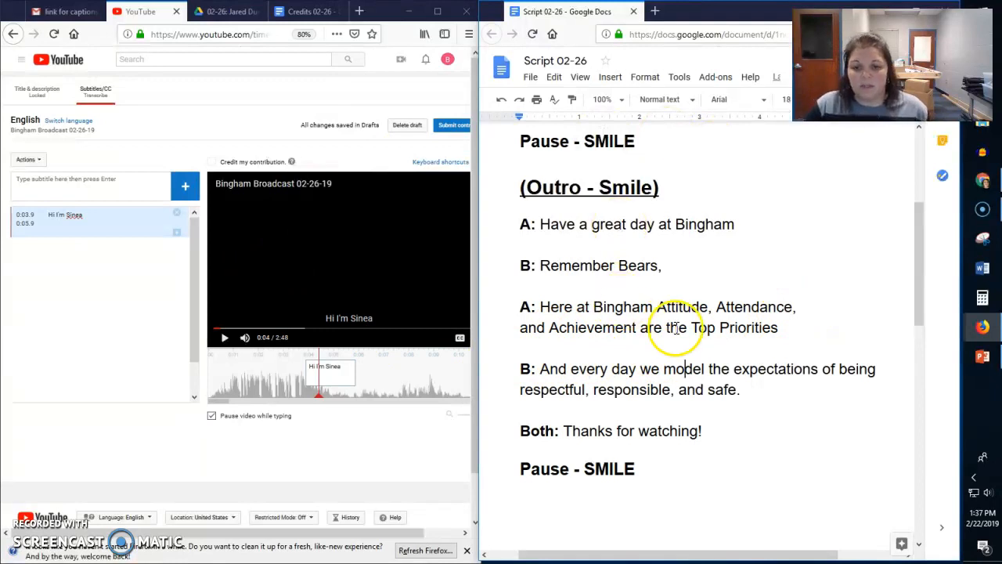
scroll(682, 258, "down", 5)
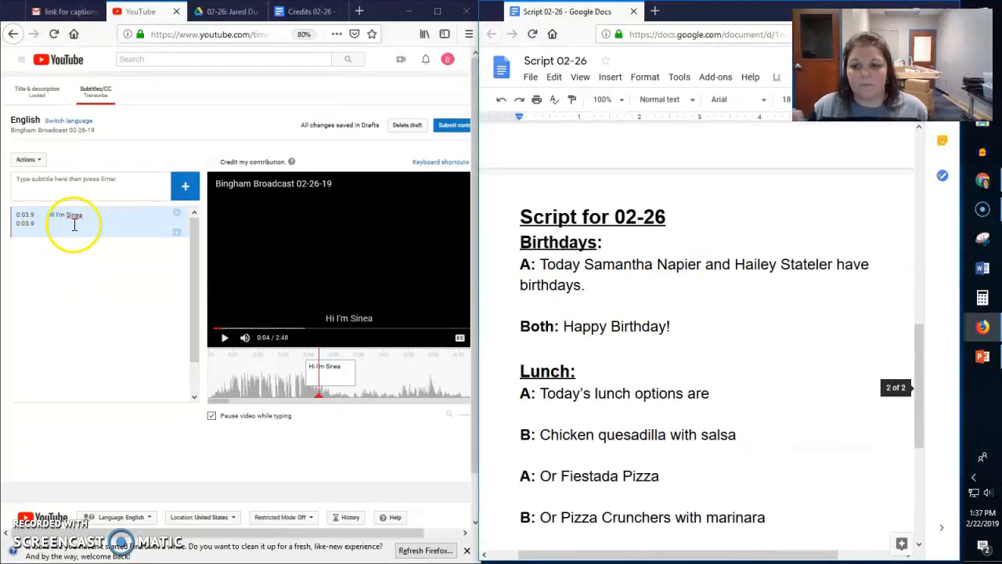
- Advance the video through its timeline to the "Interesting Fact of the day" title slide, placing the playhead at about 0:42
left_click(361, 401)
left_click(445, 398)
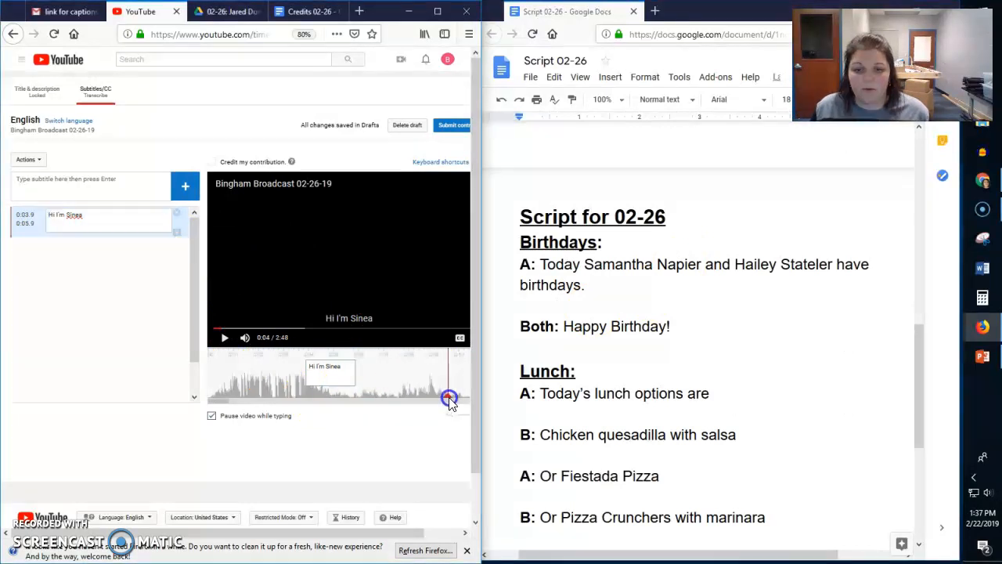
left_click(460, 396)
left_click_drag(221, 400, 274, 404)
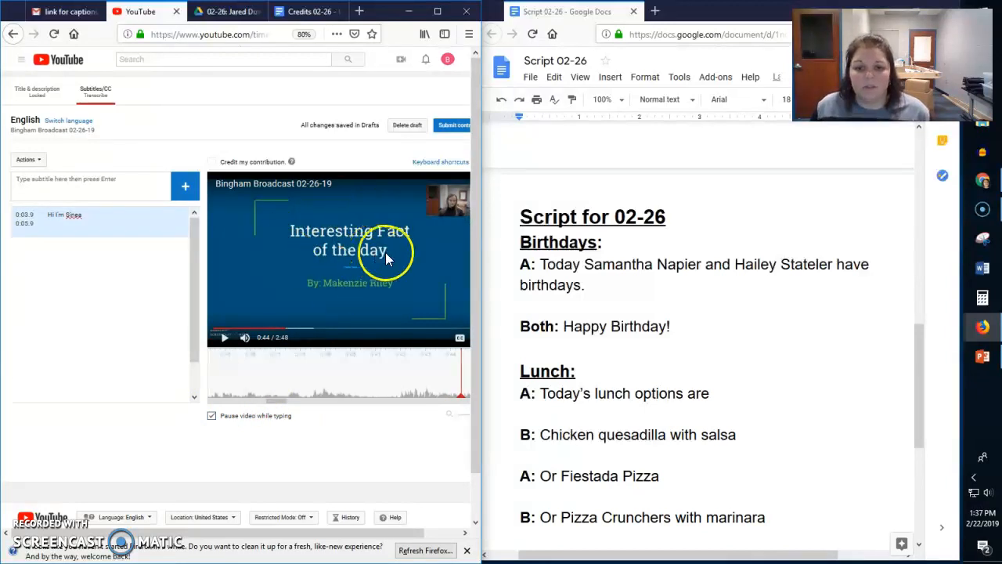
left_click(462, 396)
left_click_drag(461, 396, 401, 398)
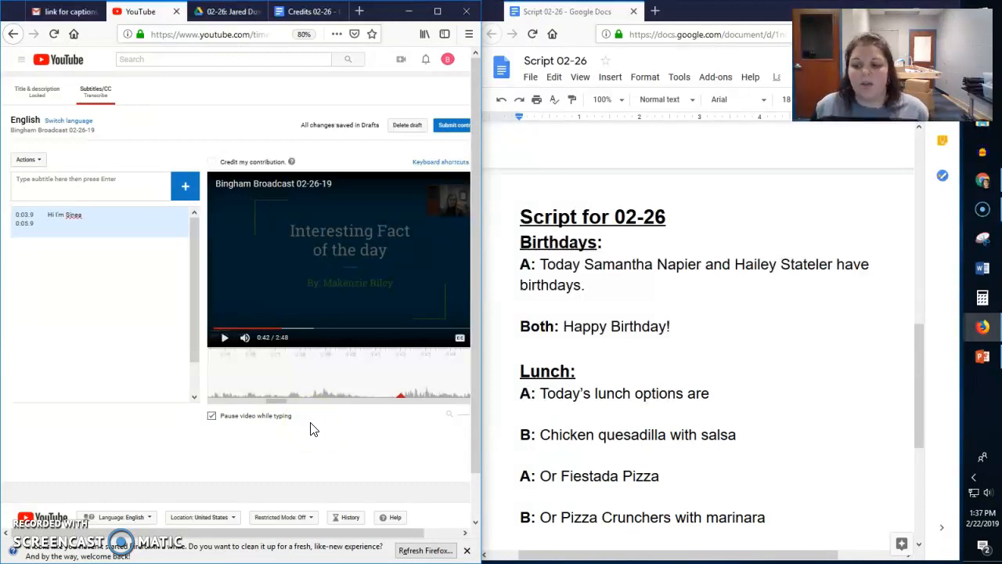
- Enlarge the browser window, submit the English caption contribution as done and ready to be reviewed, and dismiss the suggested videos
left_click_drag(393, 14, 523, 1)
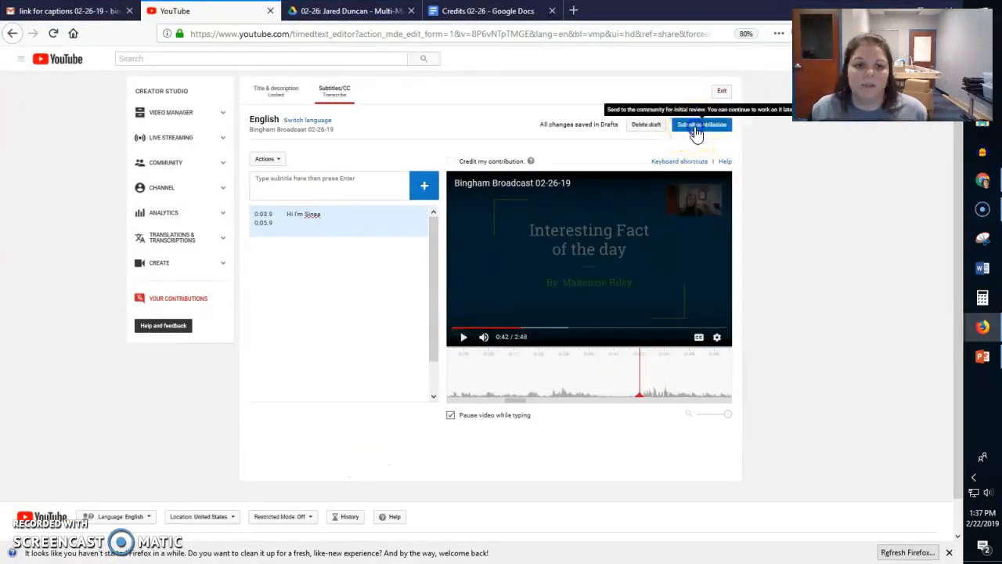
left_click(696, 130)
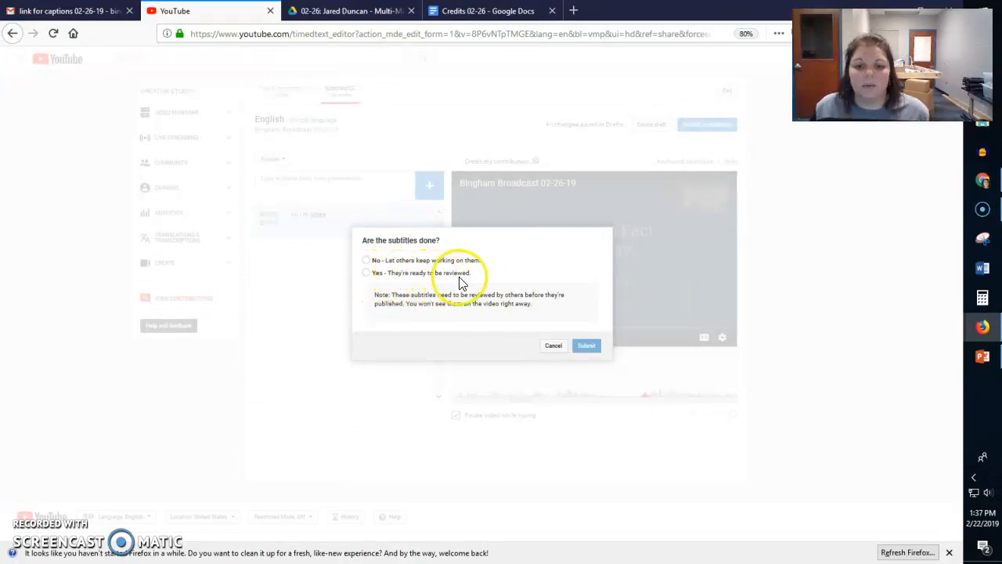
left_click(366, 272)
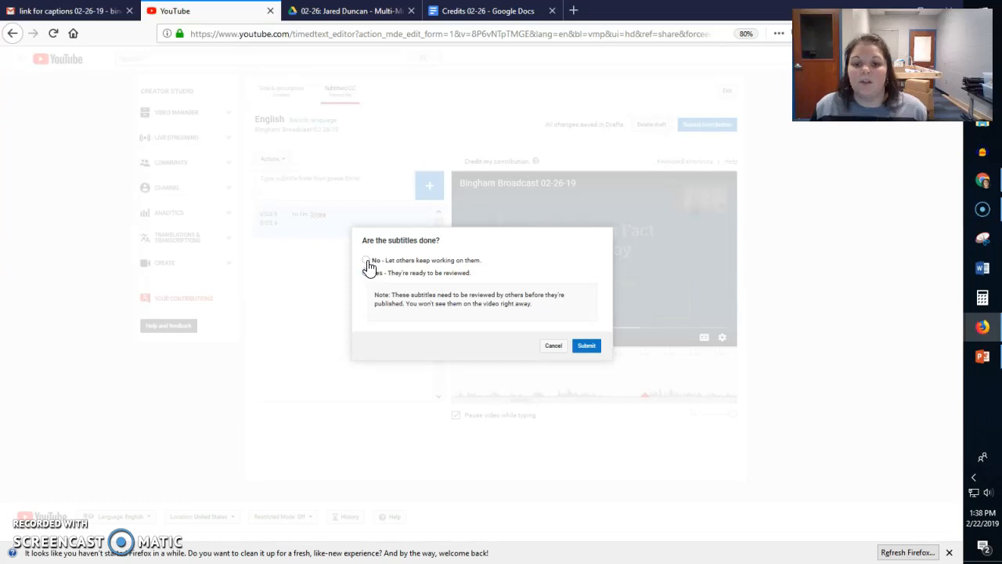
left_click(414, 271)
left_click(593, 347)
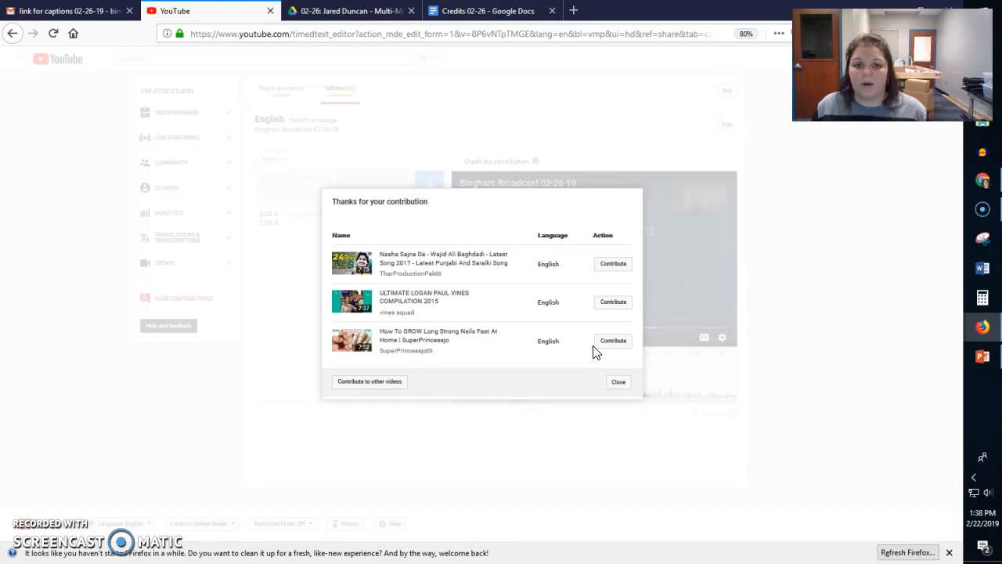
left_click(618, 383)
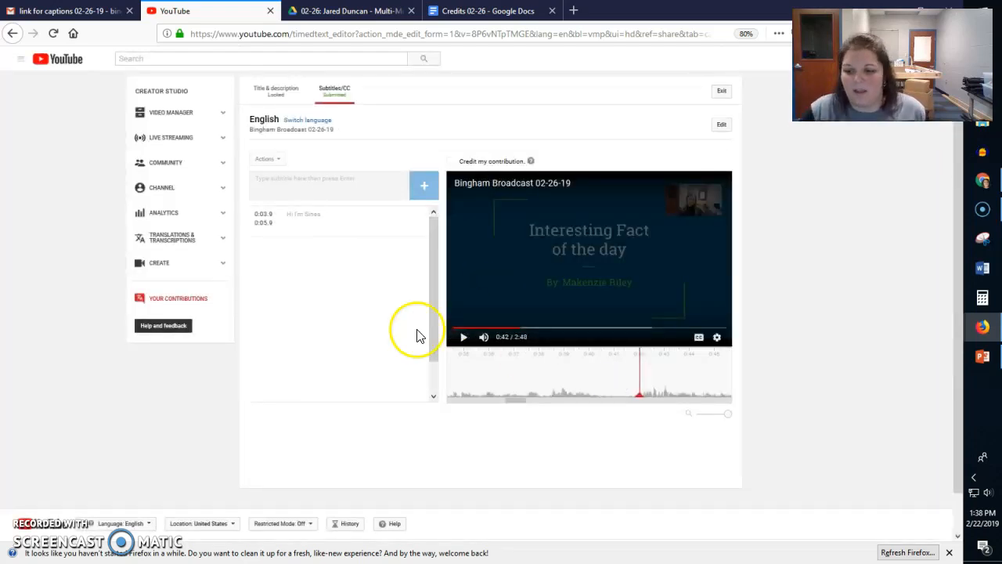